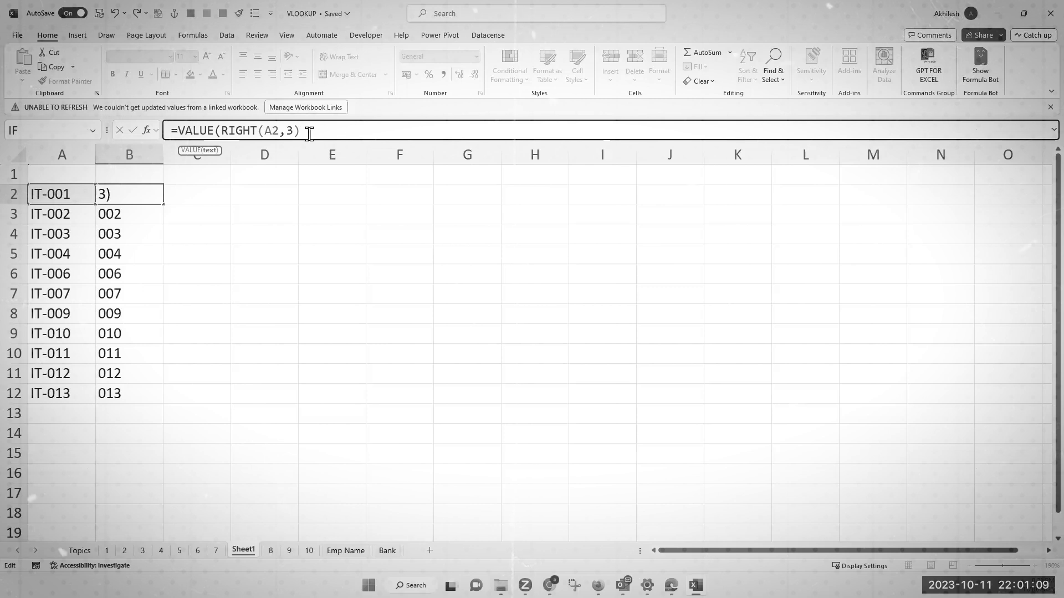
# Step: Complete the formula in cell B2 as =VALUE(RIGHT(A2,3))
pyautogui.write(')')
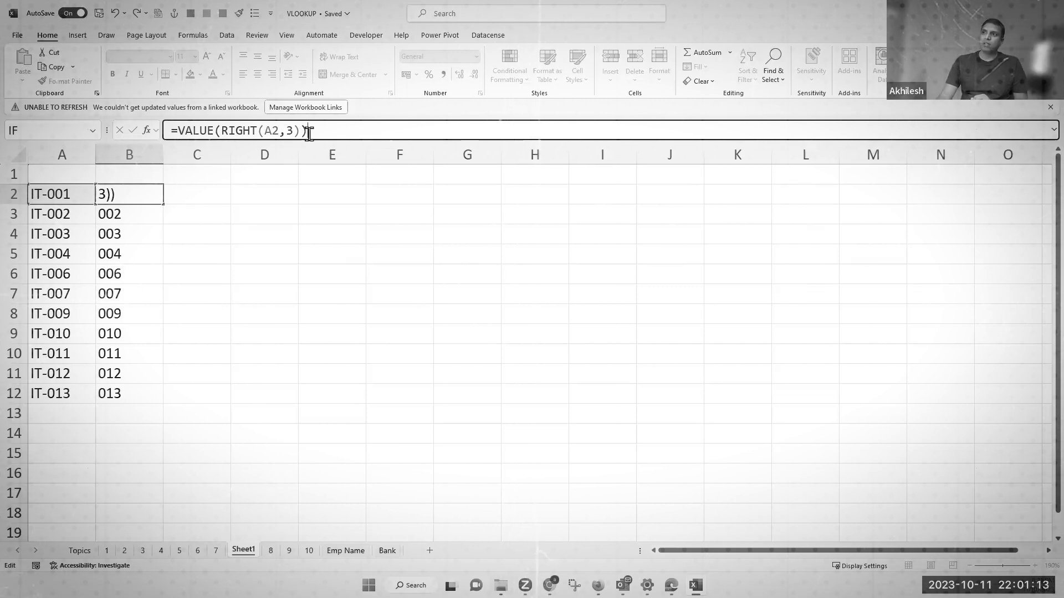
pyautogui.press('Return')
pyautogui.click(156, 195)
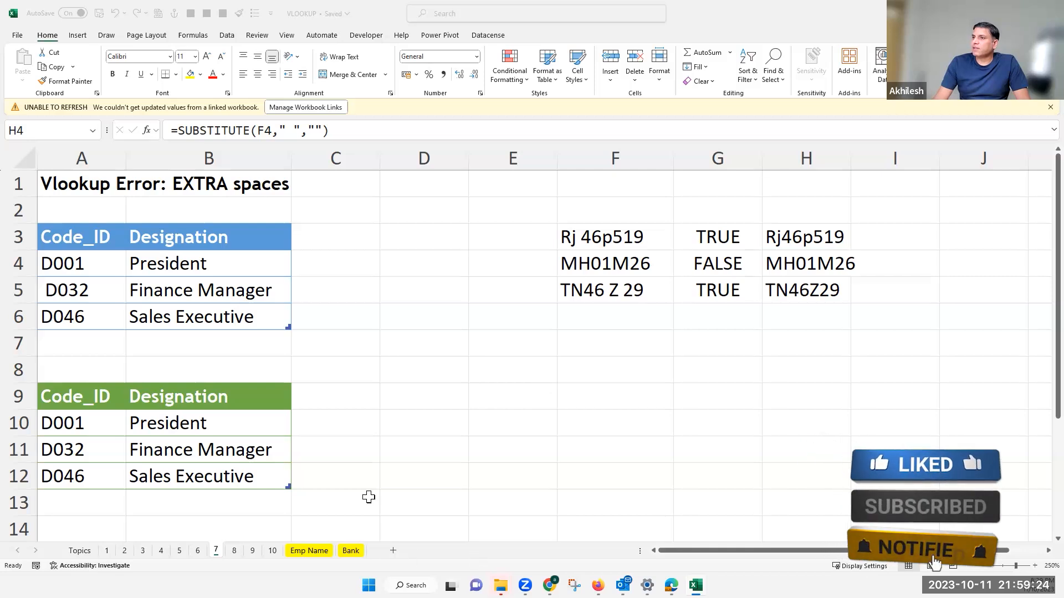
# Step: Add a new worksheet and enter 1, 2 and 3 in cells A2 to A4
pyautogui.click(393, 550)
pyautogui.keyDown('ctrl'); pyautogui.scroll(6, 136, 268); pyautogui.keyUp('ctrl')
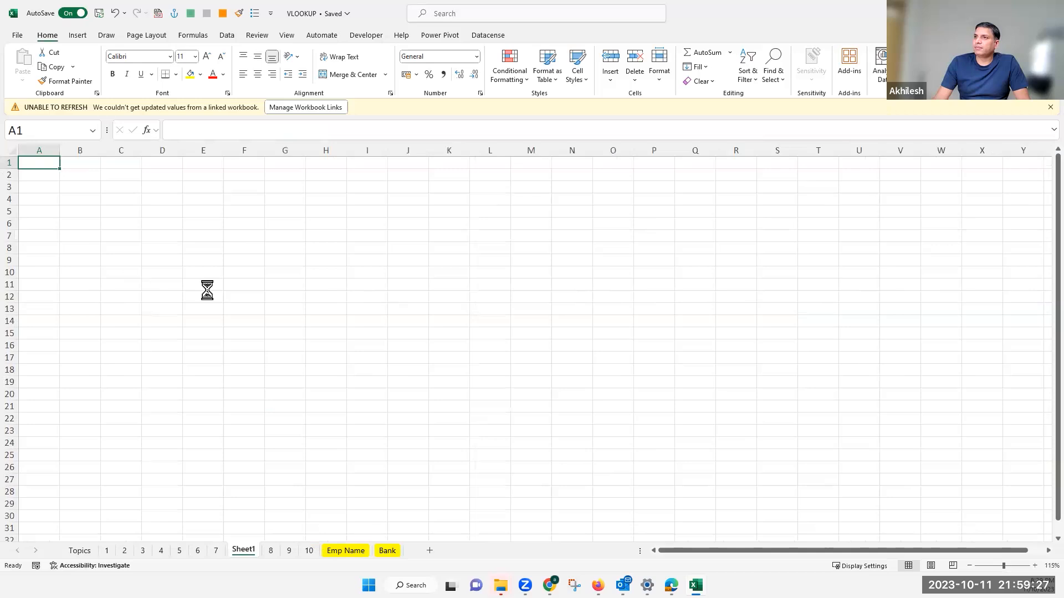
pyautogui.click(79, 198)
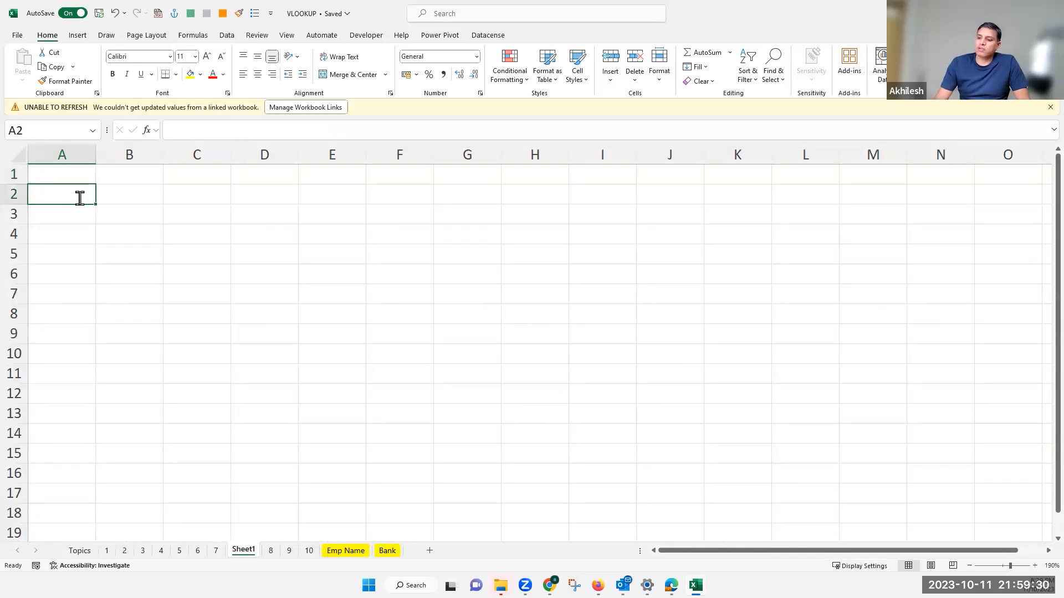
pyautogui.write('1')
pyautogui.press('Return')
pyautogui.write('2')
pyautogui.press('Return')
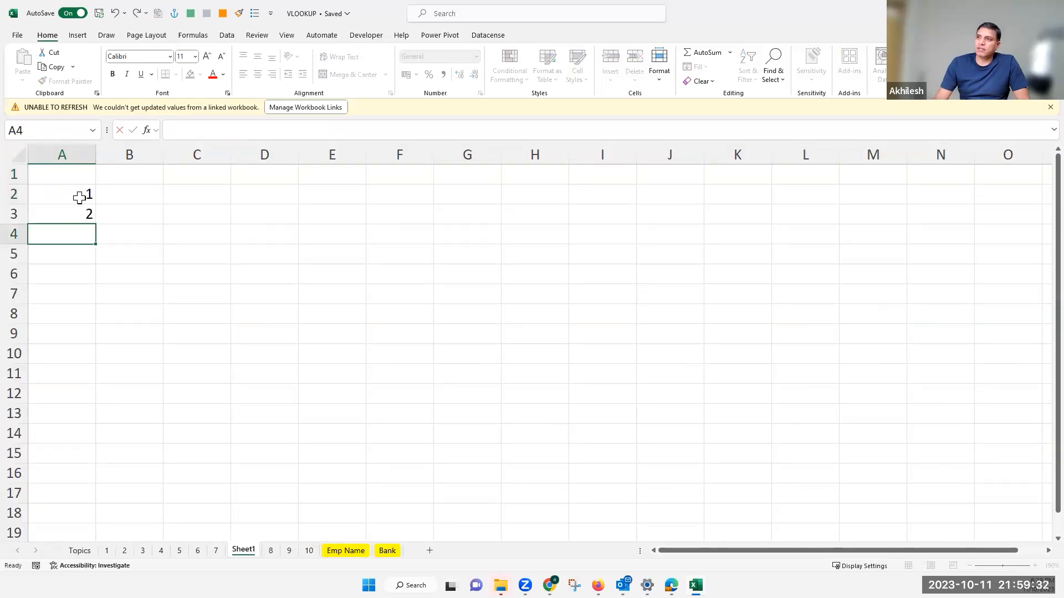
pyautogui.write('3')
pyautogui.press('Return')
pyautogui.moveTo(79, 197); pyautogui.dragTo(80, 226)
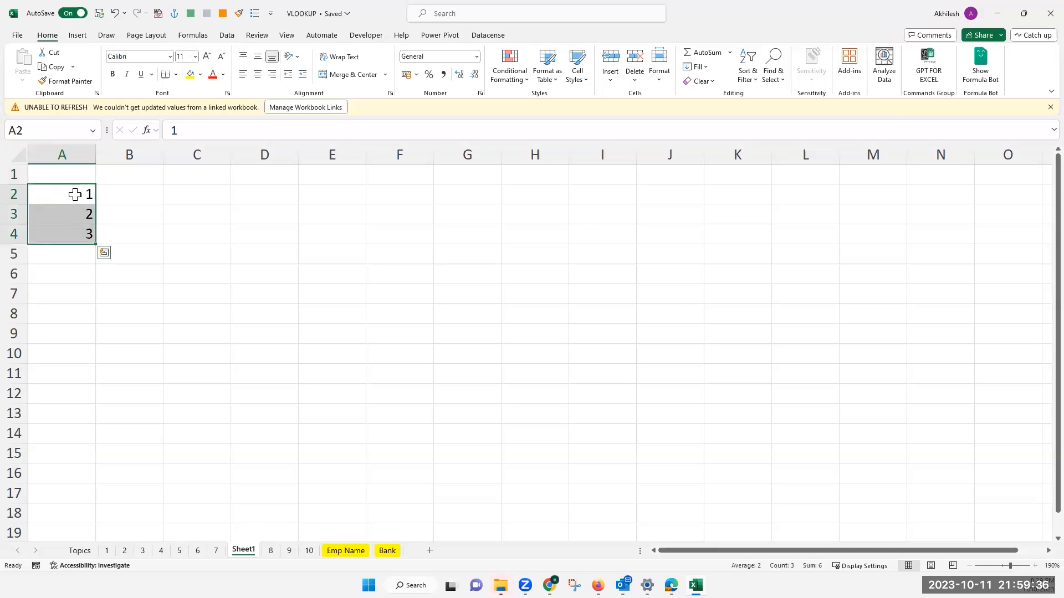
pyautogui.click(75, 194)
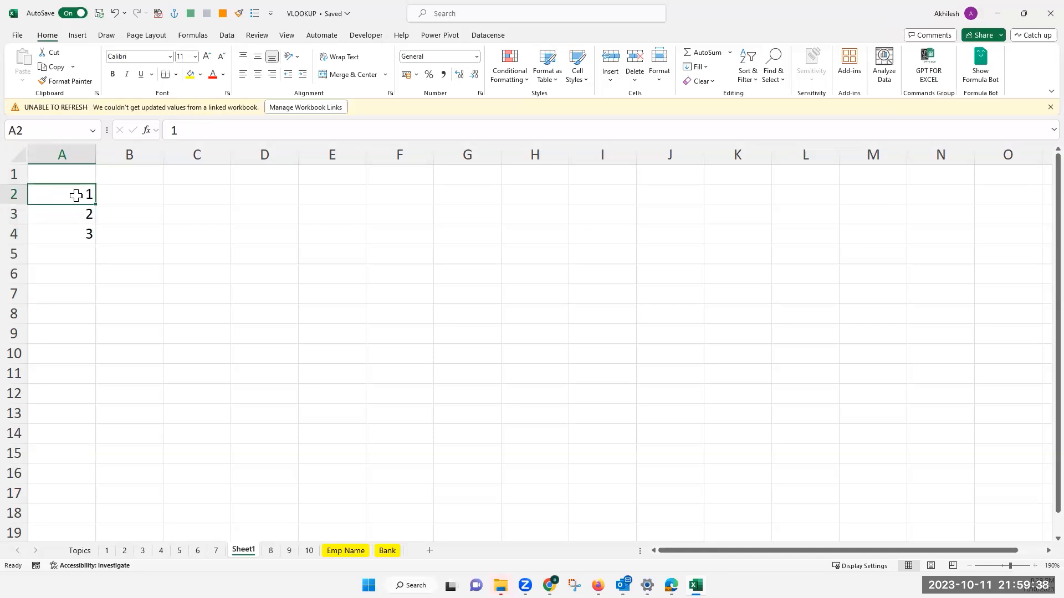
pyautogui.doubleClick(82, 196)
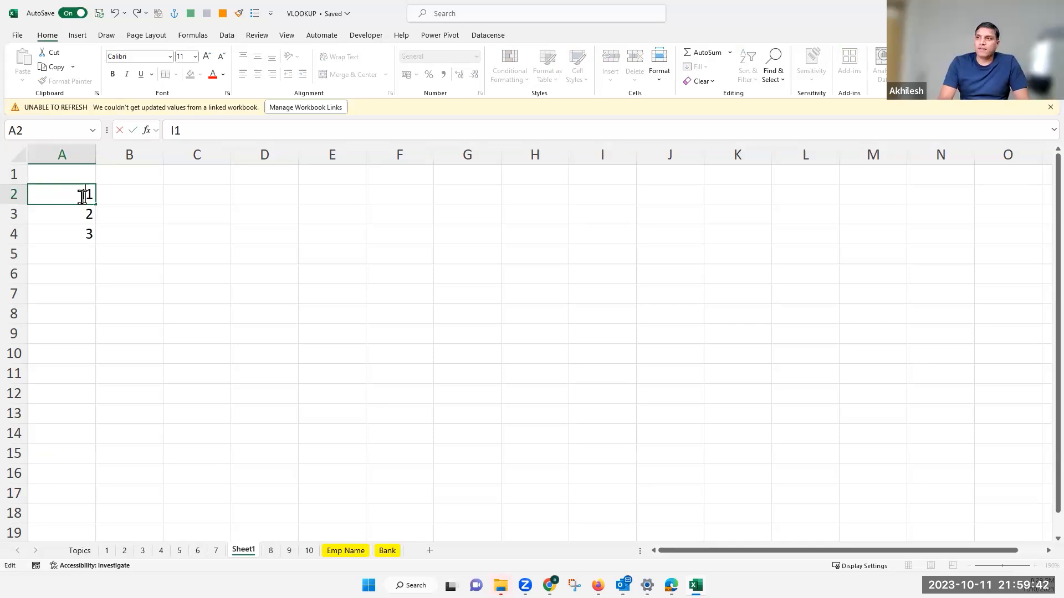
pyautogui.write('IT_')
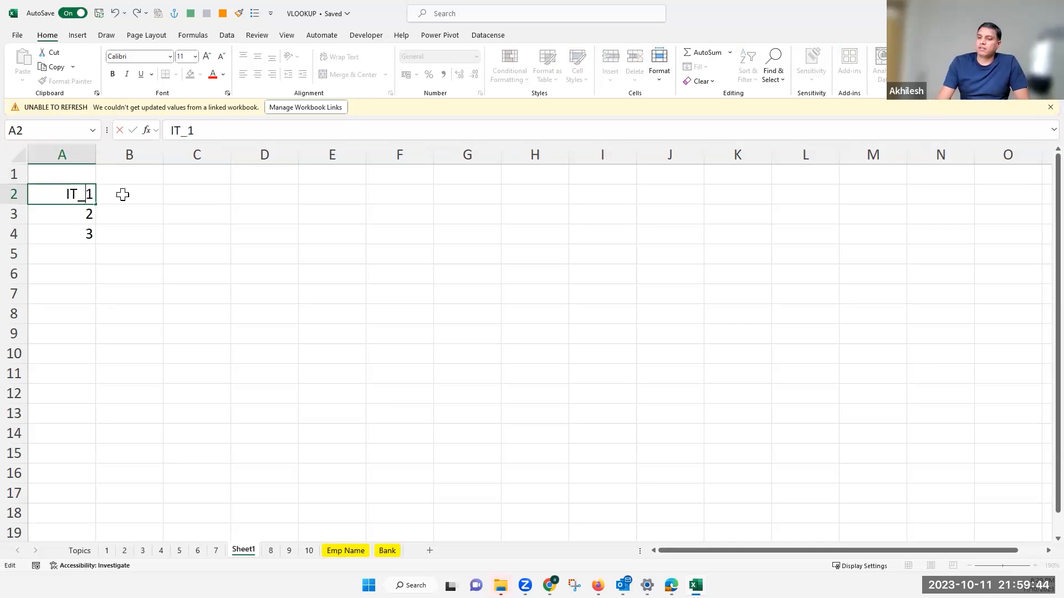
pyautogui.press('BackSpace')
pyautogui.write('-')
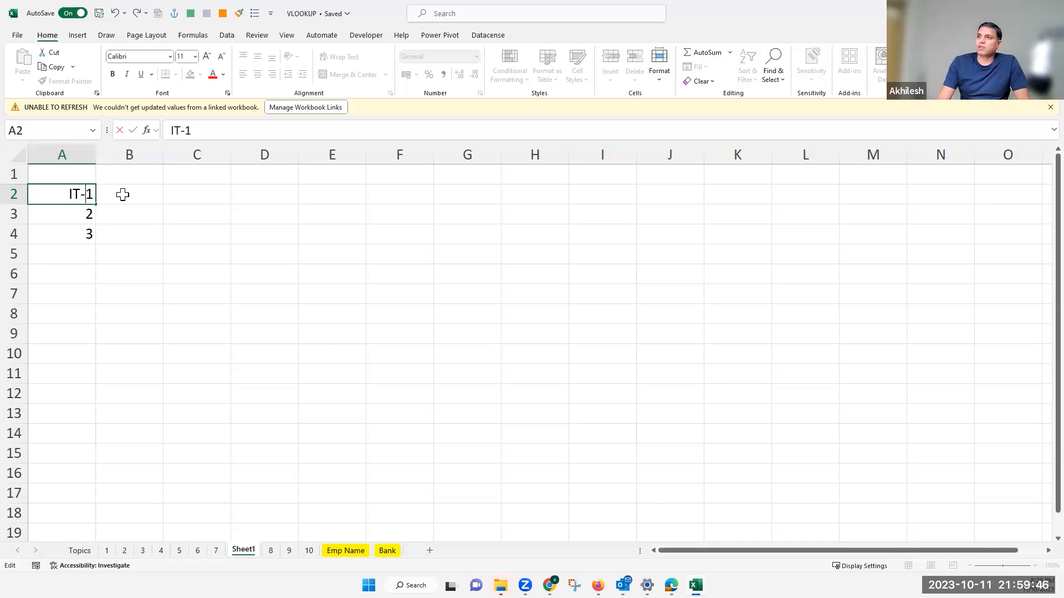
pyautogui.press('Escape')
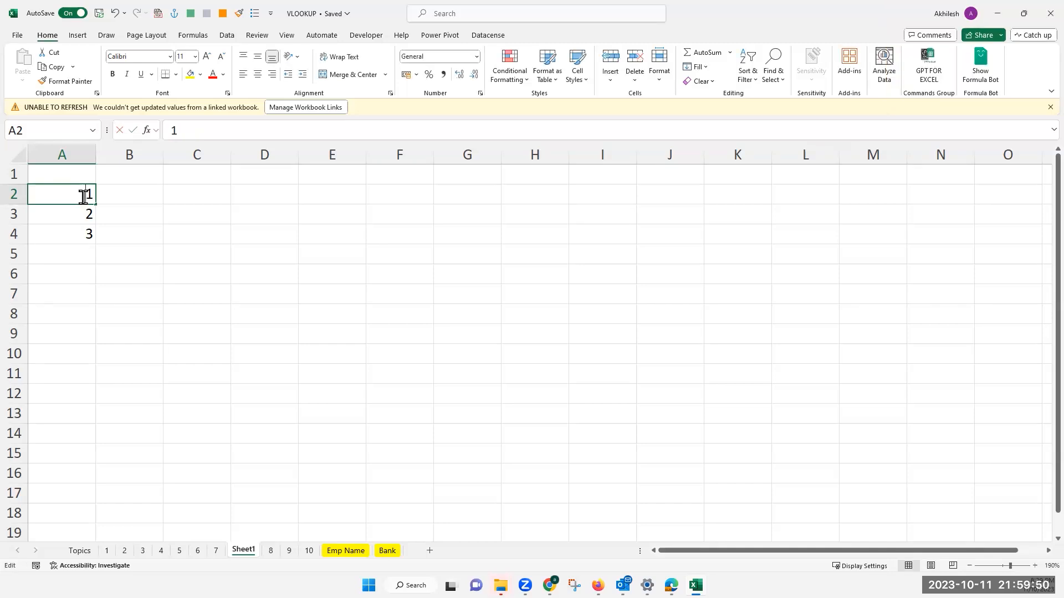
# Step: Change cell A2 to IT-001 and fill the series down through A14
pyautogui.write('IT_')
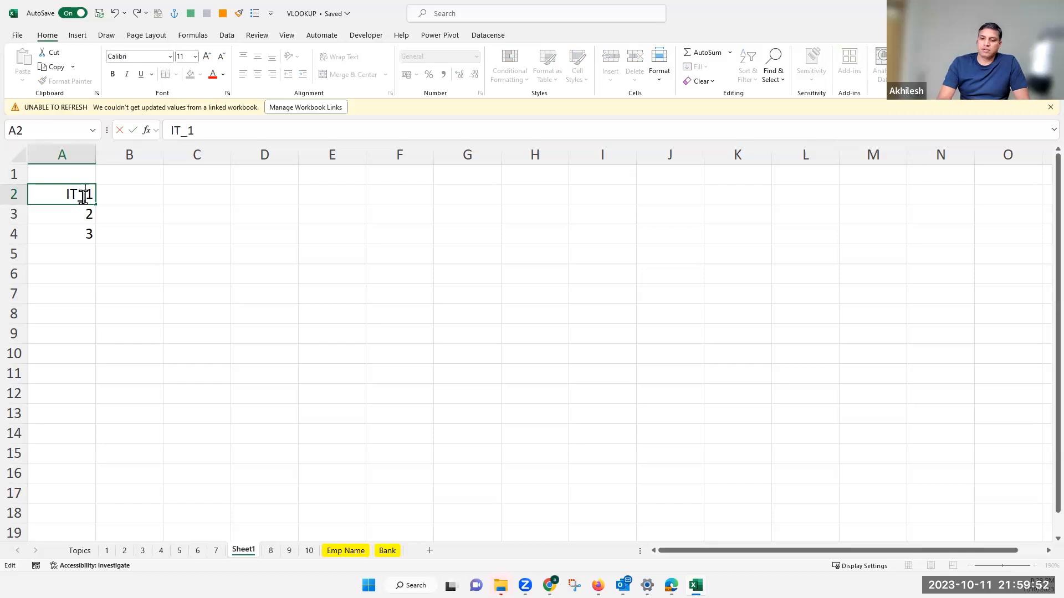
pyautogui.press('BackSpace')
pyautogui.write('-00')
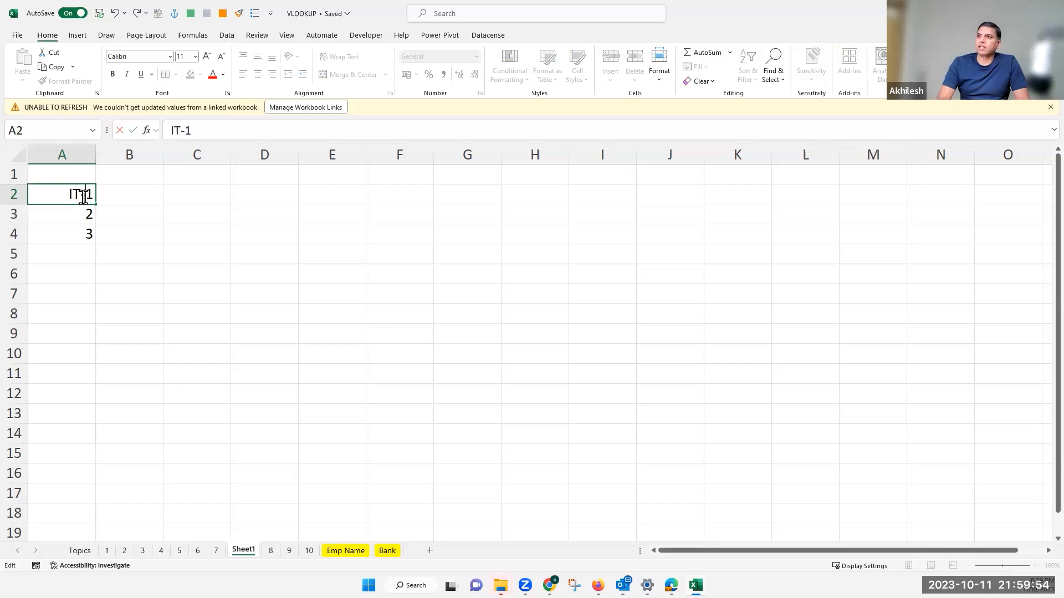
pyautogui.press('Return')
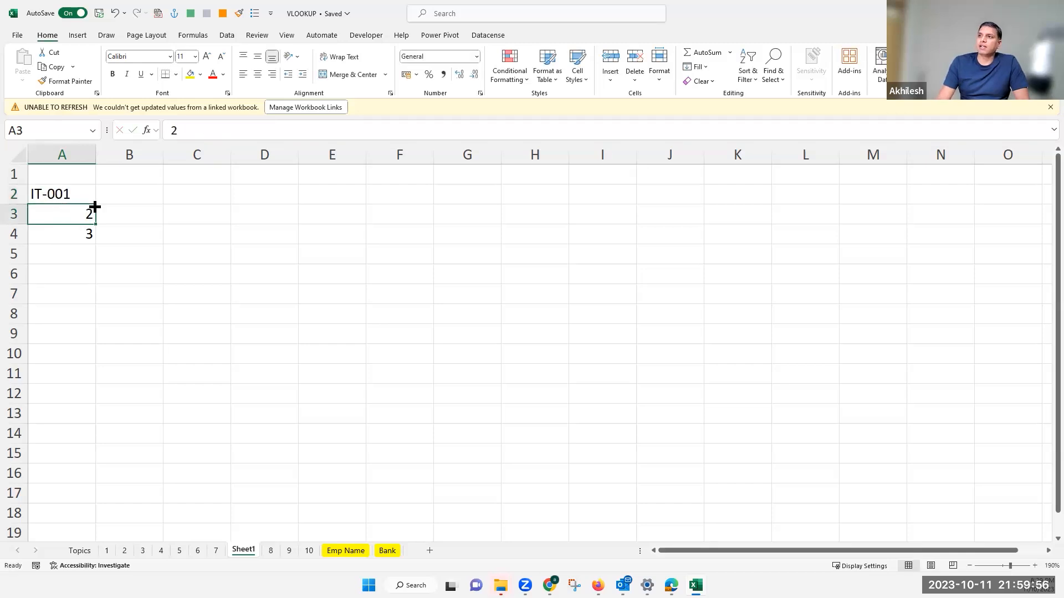
pyautogui.press('Up')
pyautogui.moveTo(98, 293); pyautogui.dragTo(115, 438)
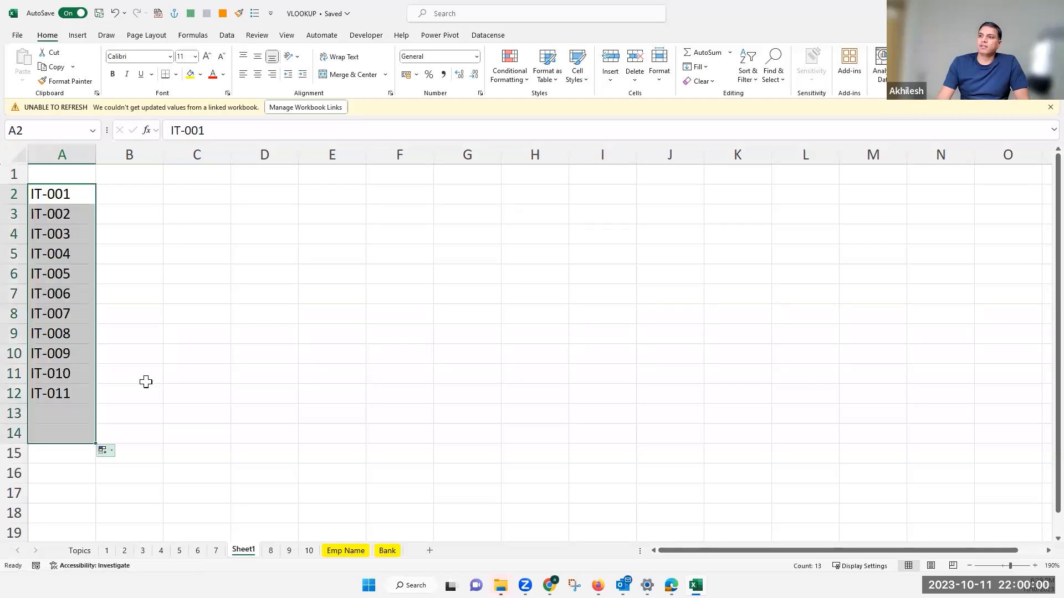
# Step: Clear the IT-005 and IT-008 codes from column A and delete the two rows left empty
pyautogui.click(42, 334)
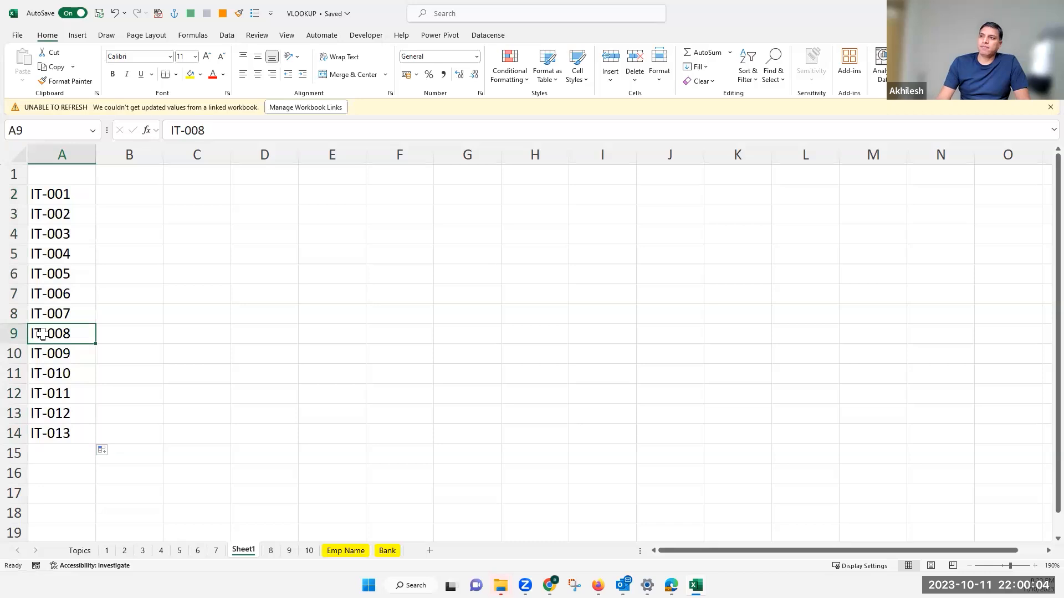
pyautogui.press('Delete')
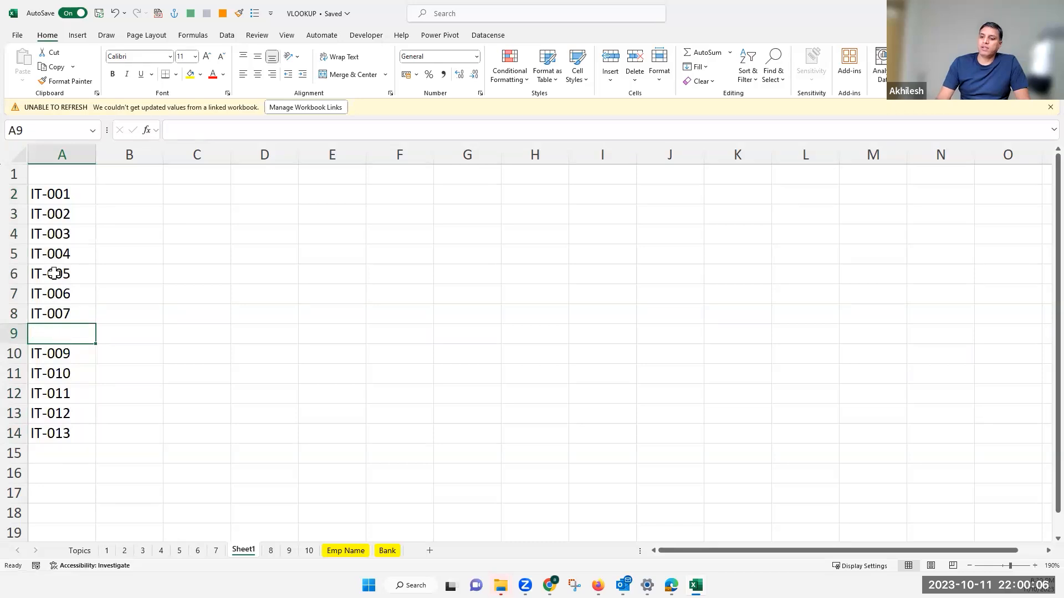
pyautogui.click(54, 274)
pyautogui.press('Delete')
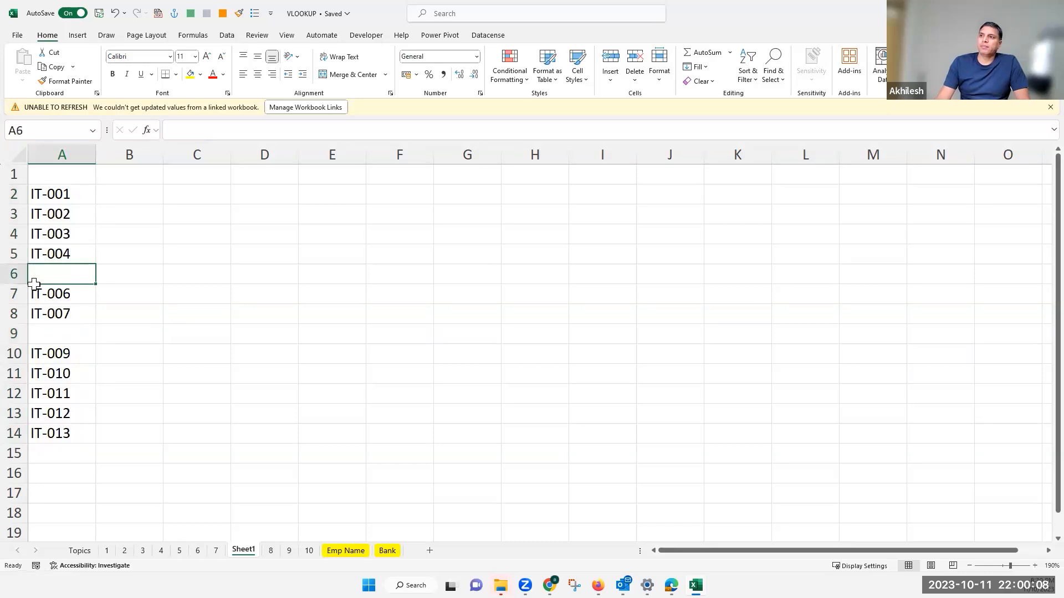
pyautogui.click(129, 334)
pyautogui.click(12, 275)
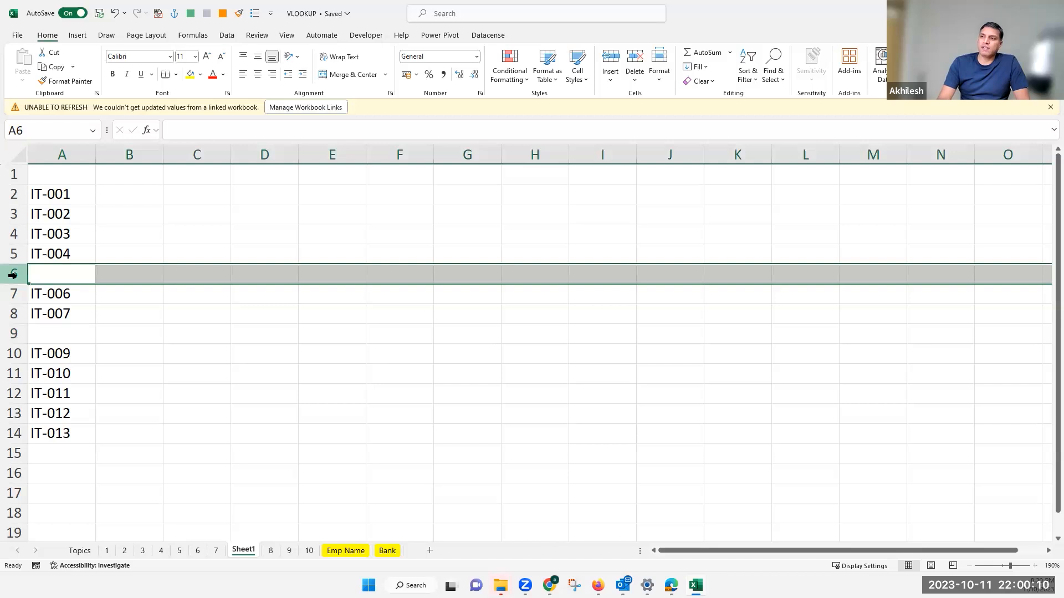
pyautogui.hotkey('ctrl', '-')
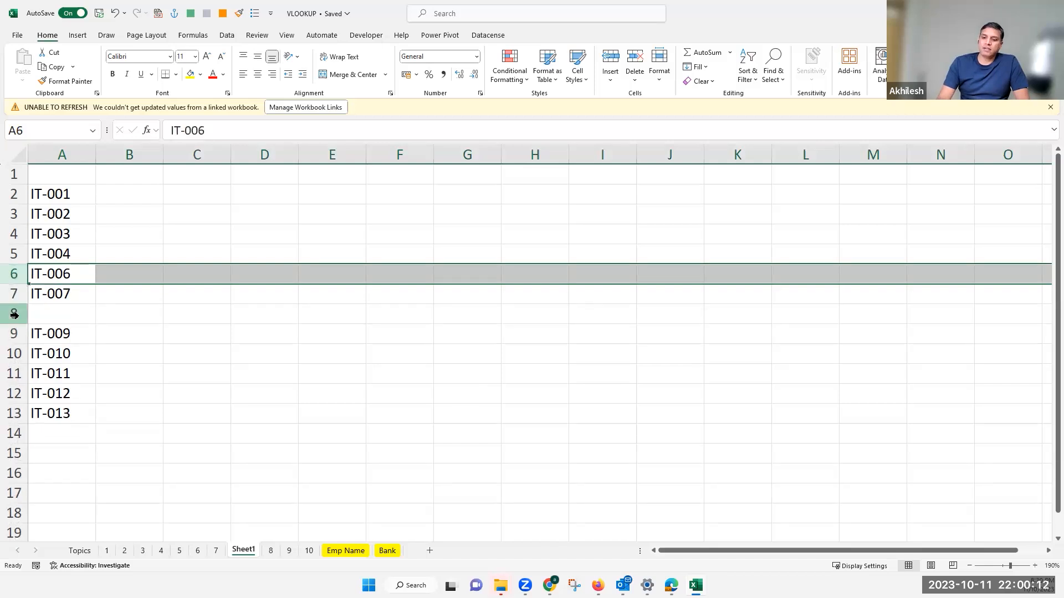
pyautogui.click(15, 315)
pyautogui.hotkey('ctrl', '-')
pyautogui.click(197, 398)
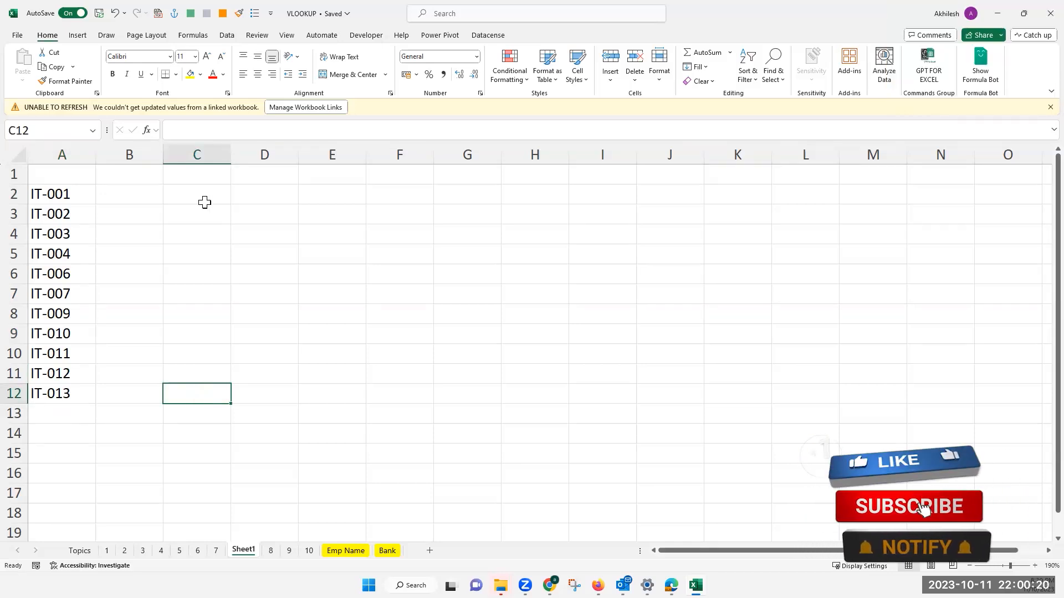
pyautogui.hotkey('ctrl', 'Up')
pyautogui.press('Down')
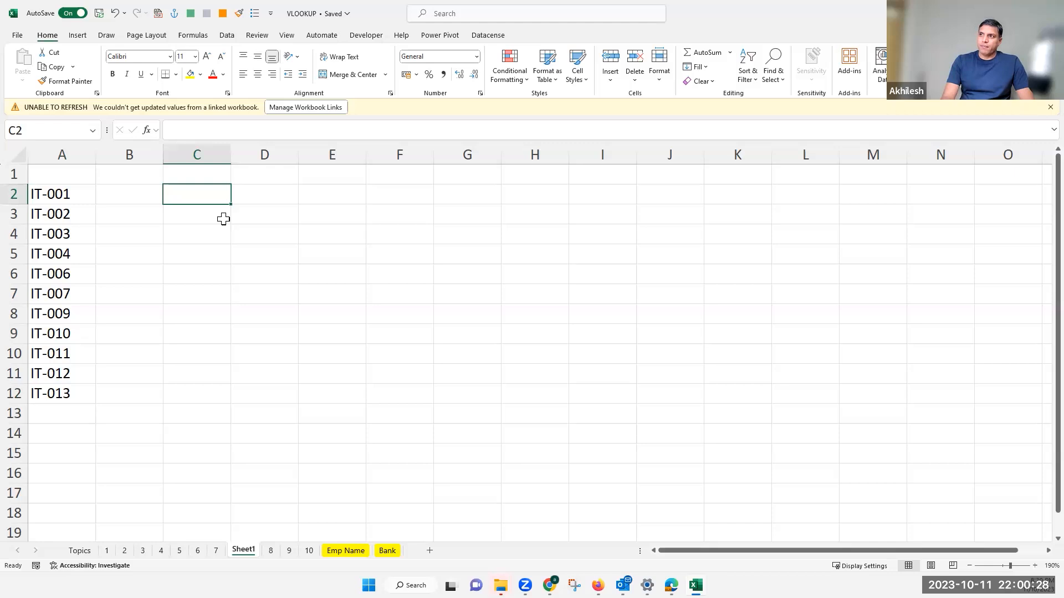
pyautogui.write('=')
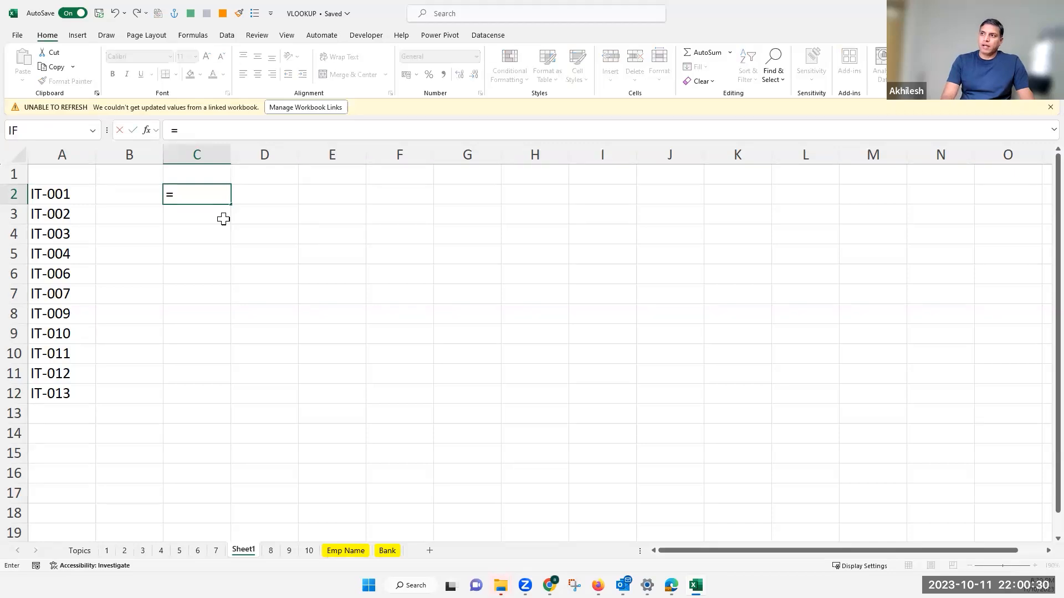
pyautogui.press('Escape')
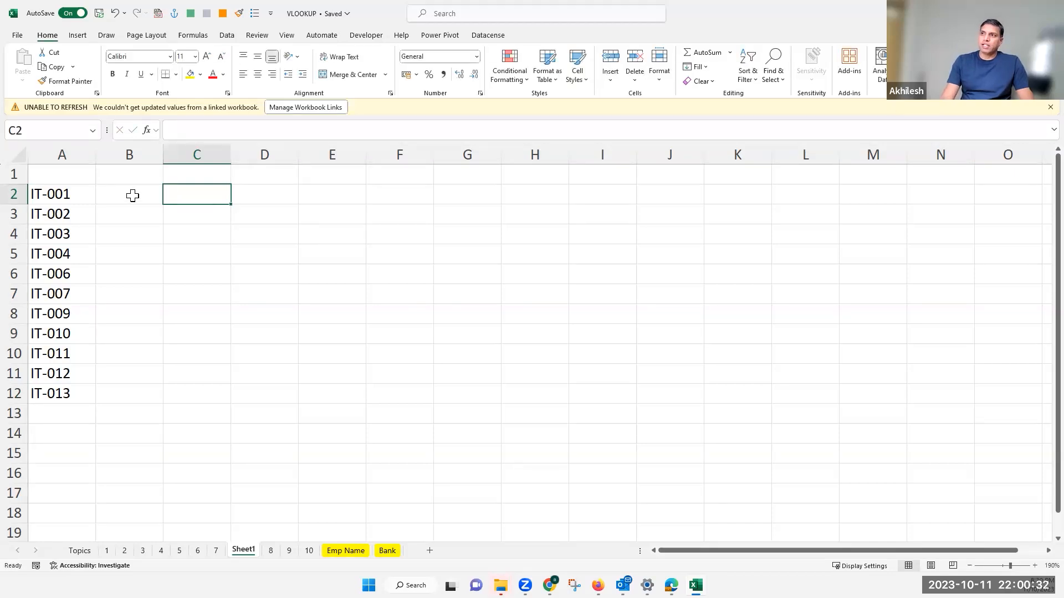
pyautogui.moveTo(132, 196); pyautogui.dragTo(121, 356)
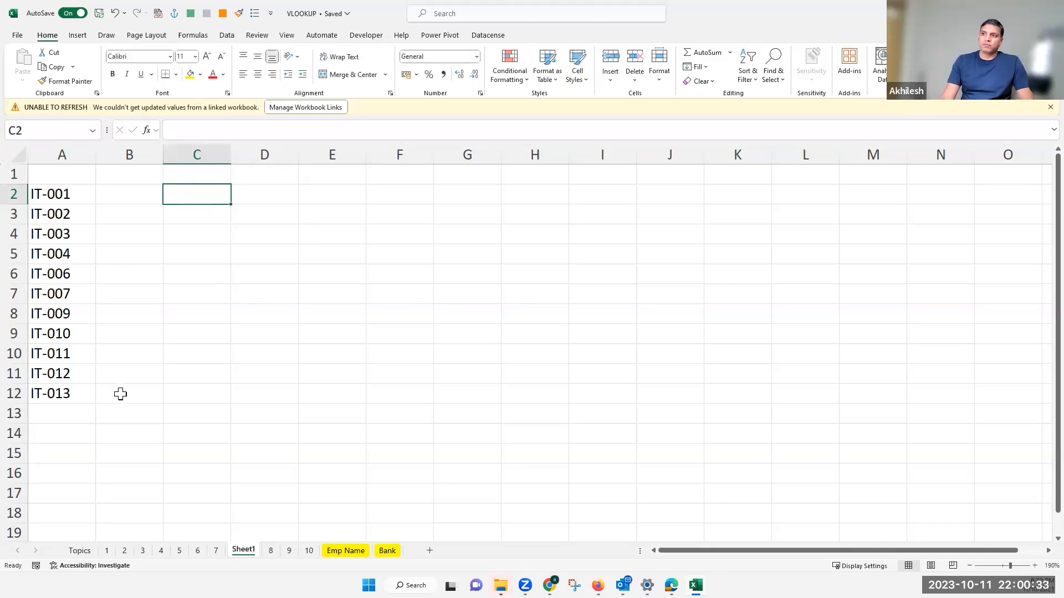
# Step: Extract the last three characters of A2 in cell B2 with =RIGHT(A2,3) and fill the formula down to B12
pyautogui.click(149, 191)
pyautogui.write('=')
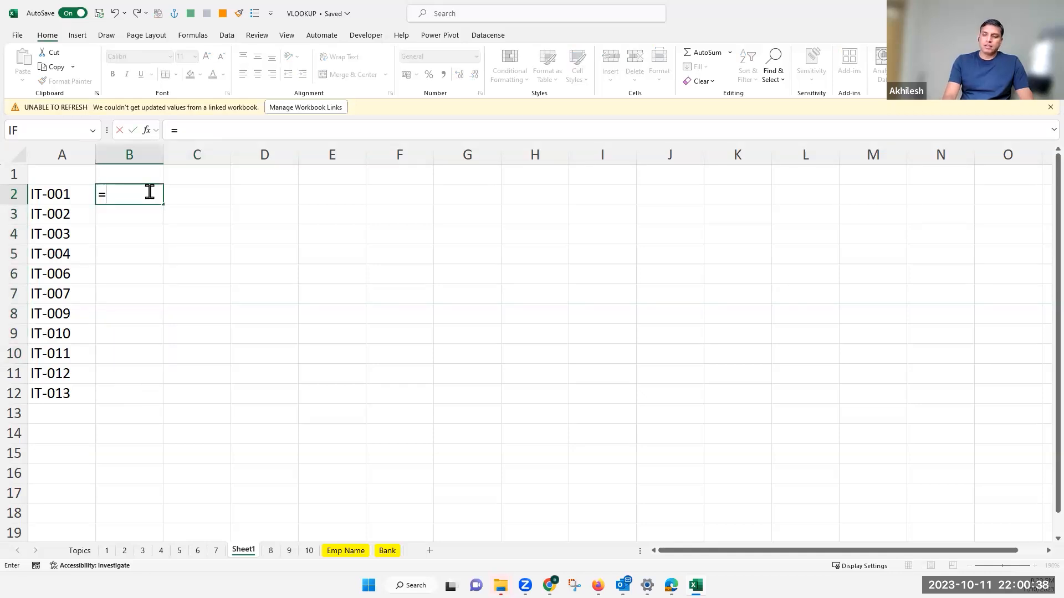
pyautogui.write('rig')
pyautogui.press('Tab')
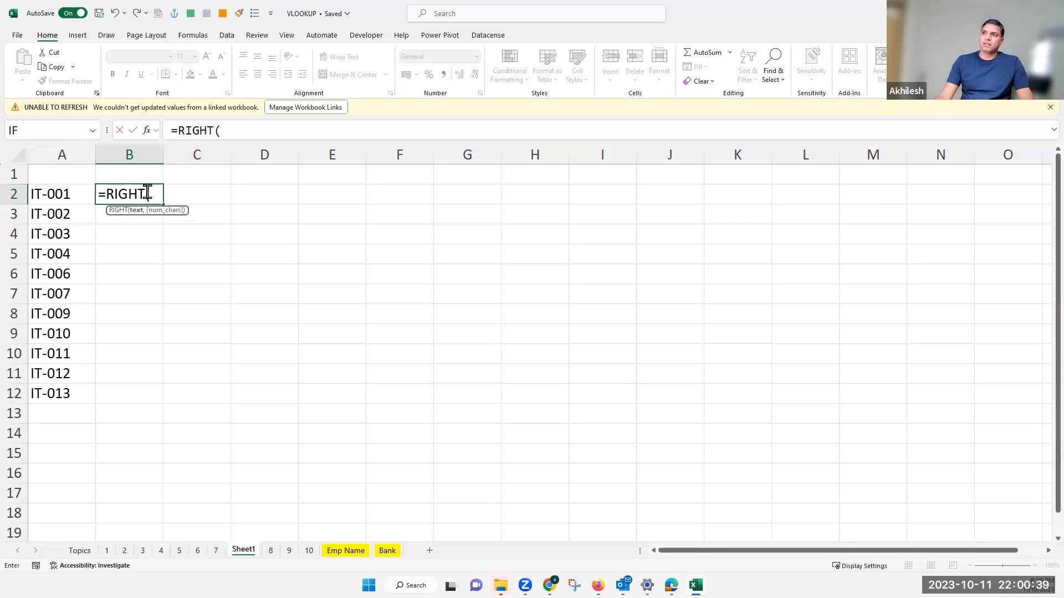
pyautogui.click(55, 194)
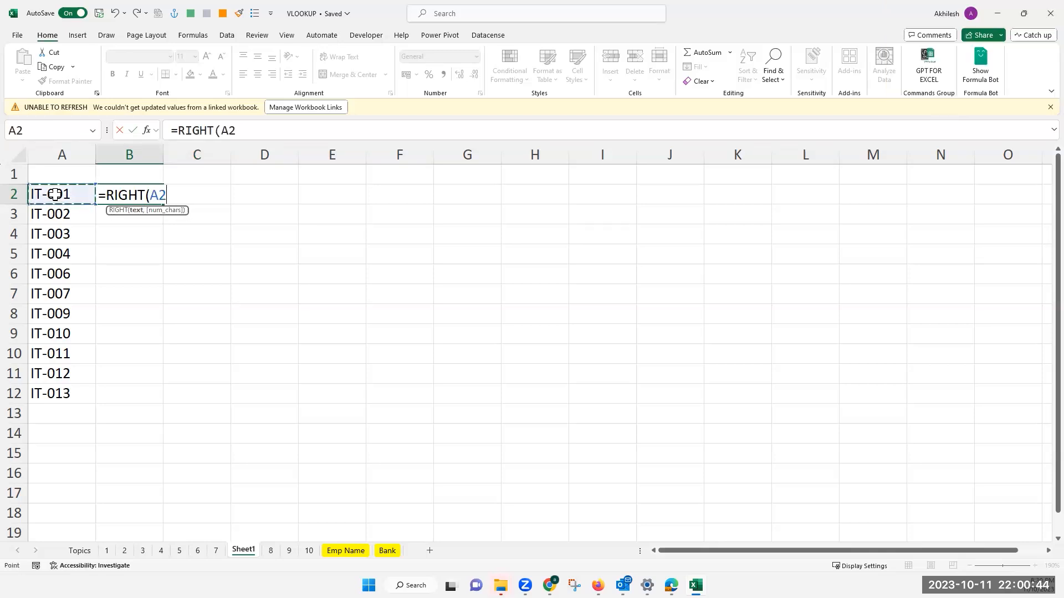
pyautogui.write(',3')
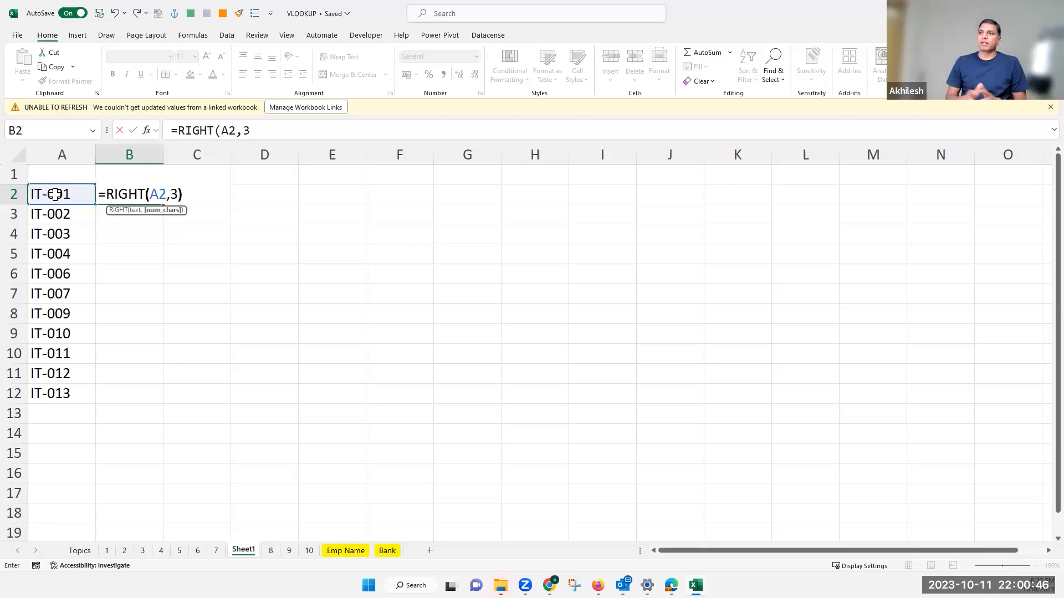
pyautogui.write(')')
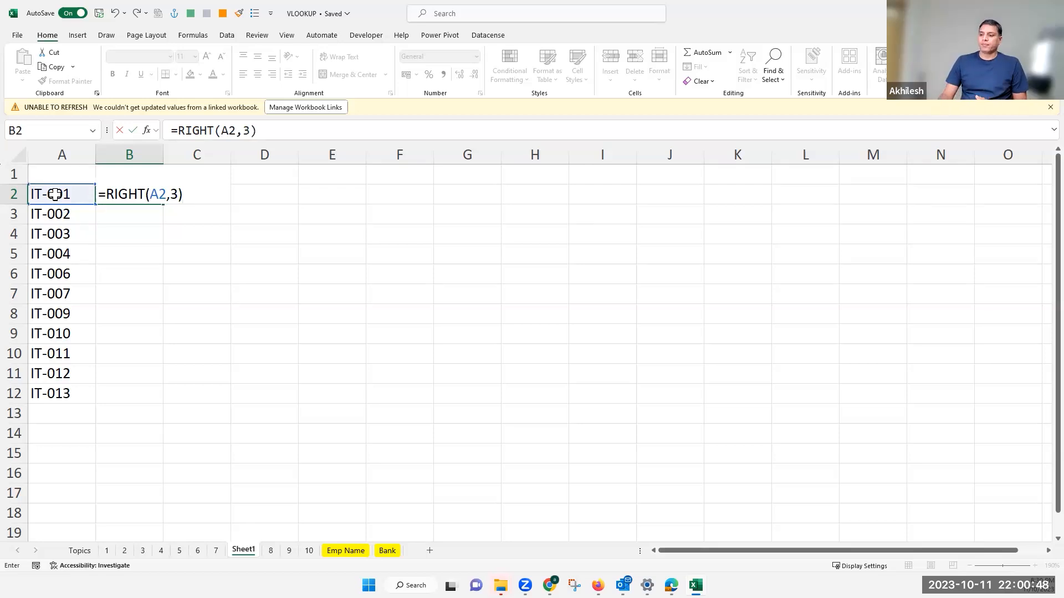
pyautogui.press('Return')
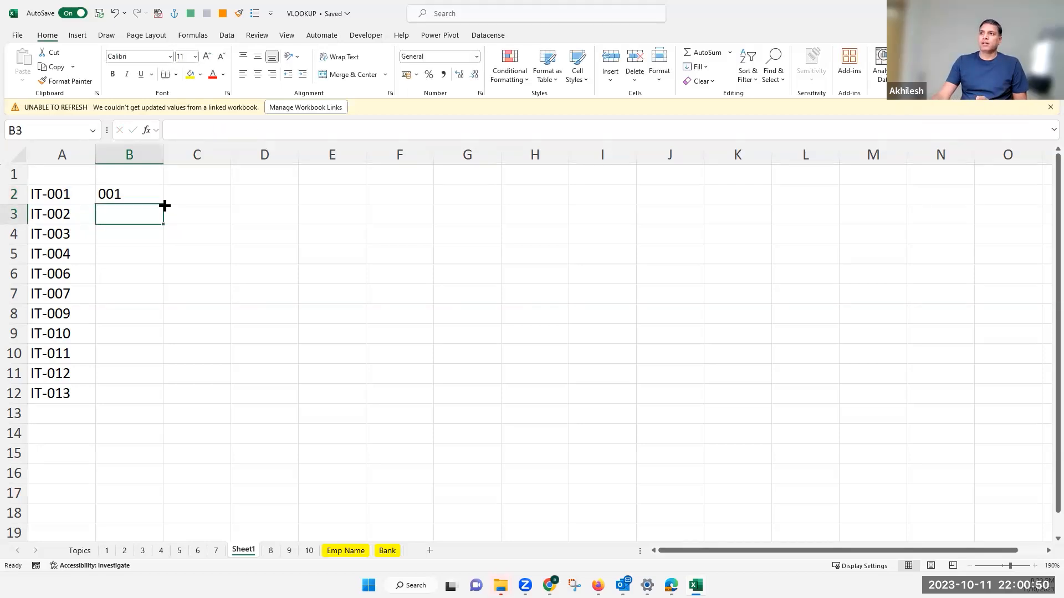
pyautogui.press('Up')
pyautogui.doubleClick(163, 204)
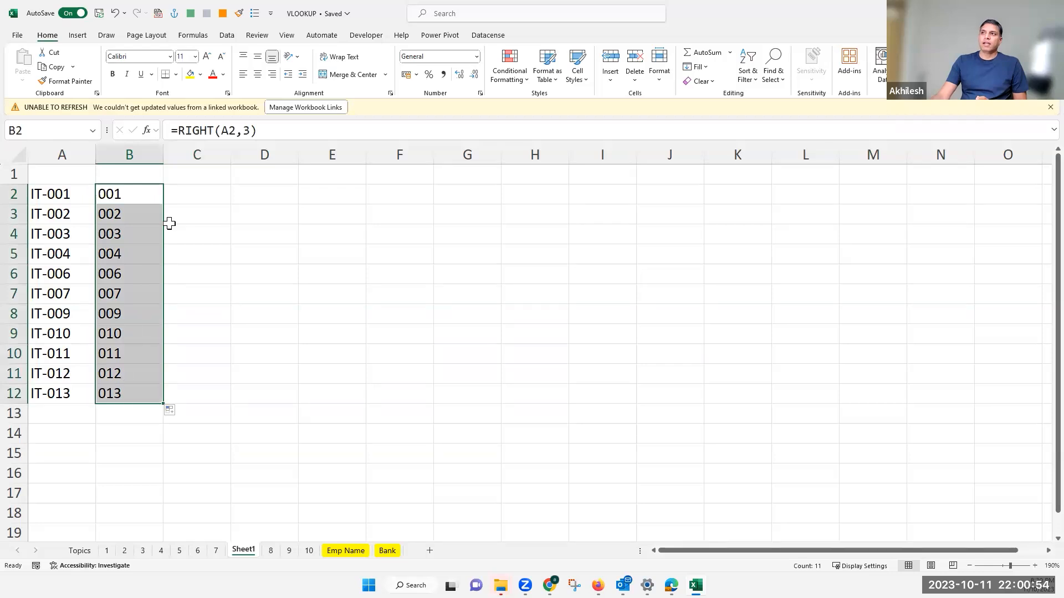
# Step: Wrap the B2 formula in VALUE as =VALUE(RIGHT(A2,3)) and fill it down through B12
pyautogui.click(141, 195)
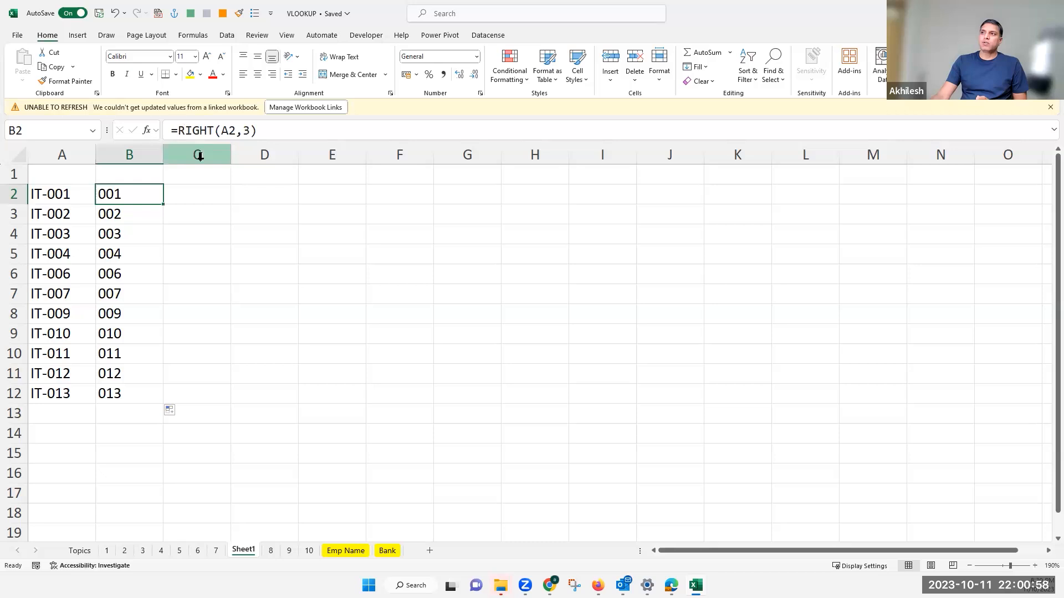
pyautogui.press('F2')
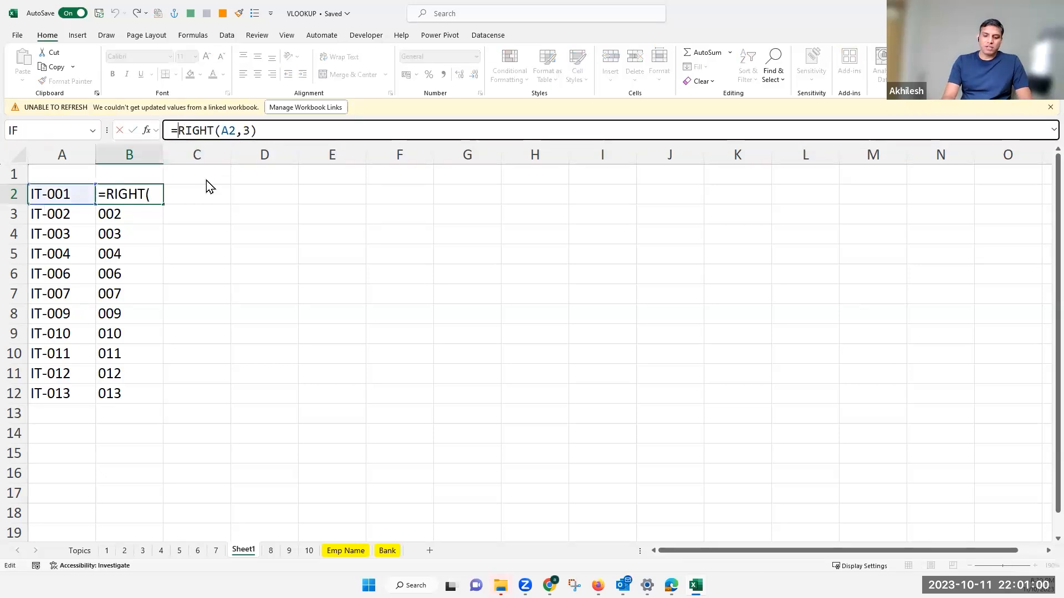
pyautogui.press('Home')
pyautogui.press('Right')
pyautogui.write('Val')
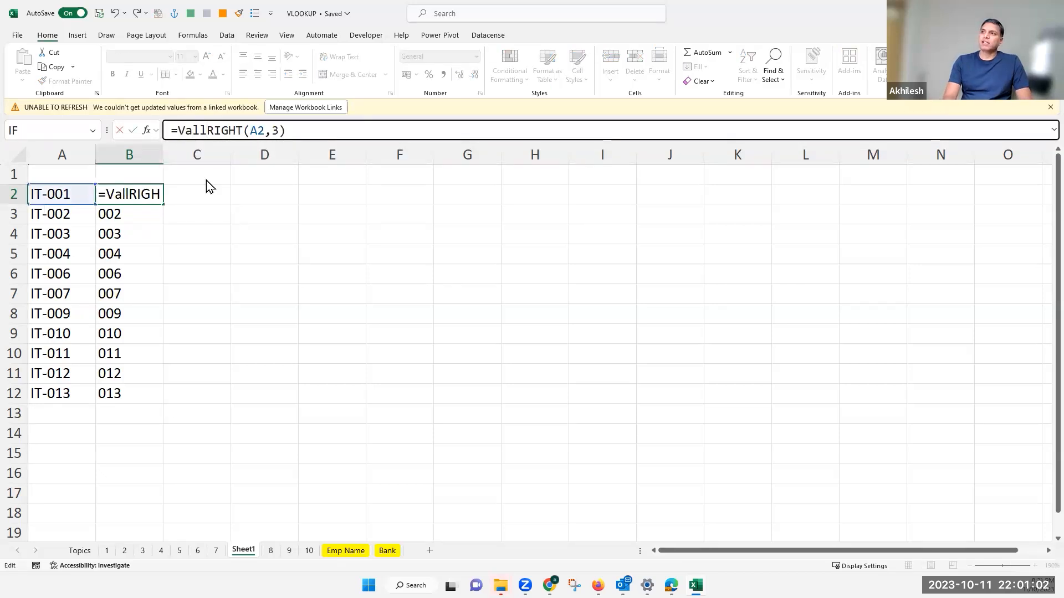
pyautogui.press('Tab')
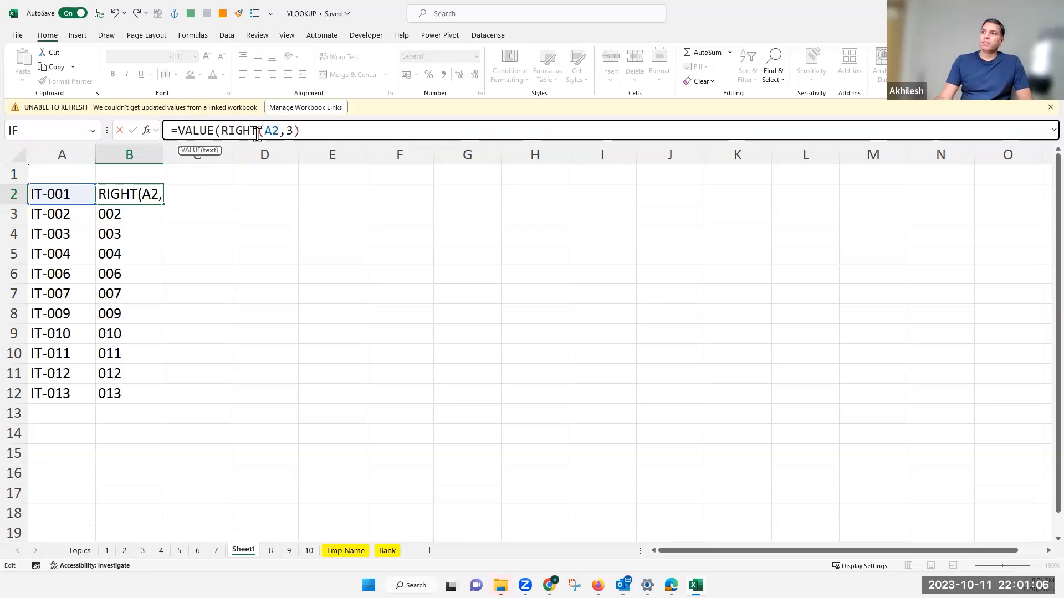
pyautogui.click(314, 135)
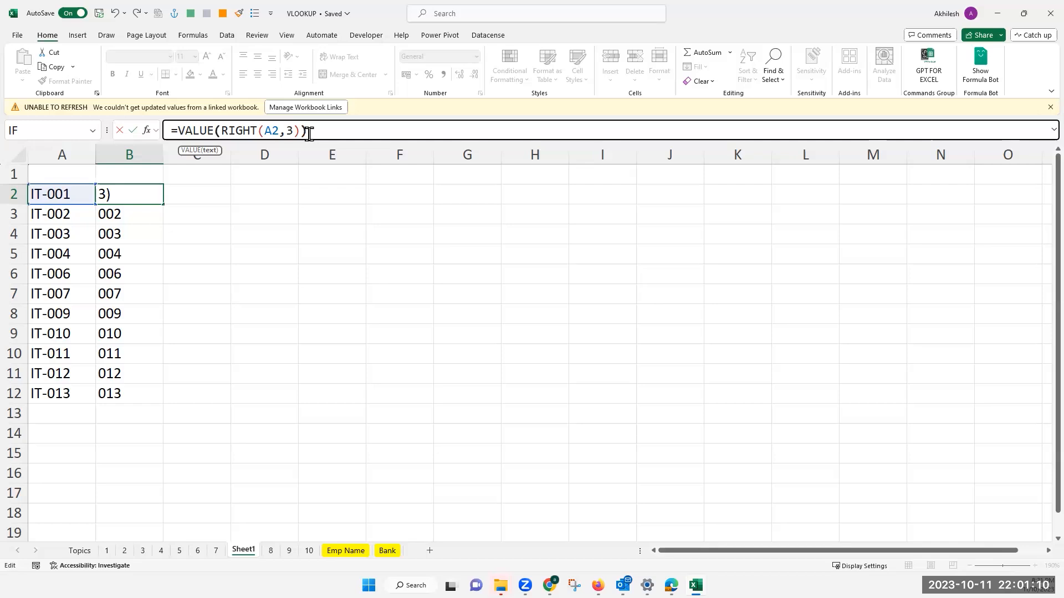
pyautogui.write(')')
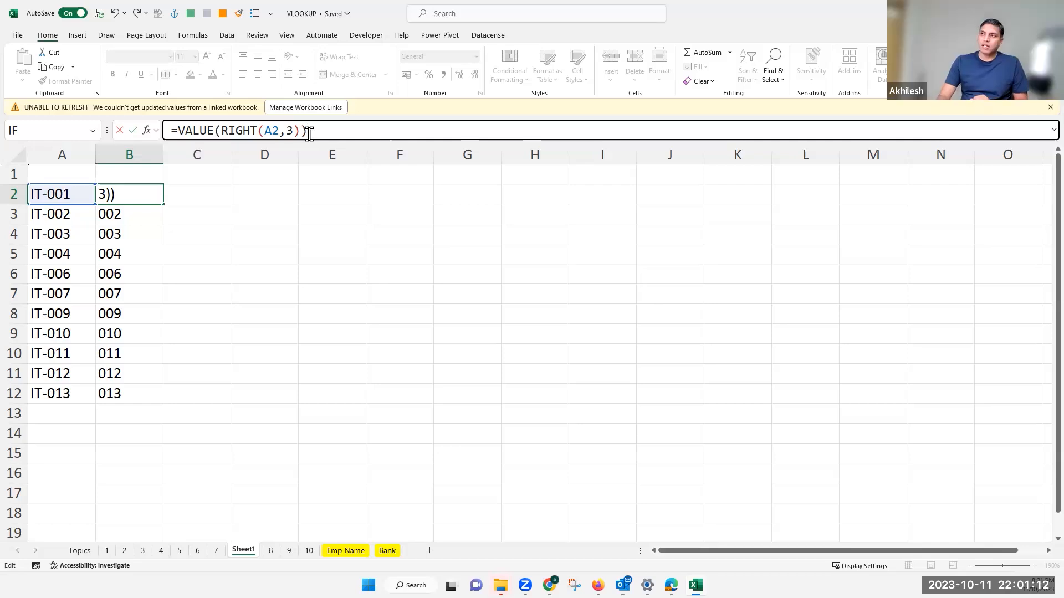
pyautogui.press('Return')
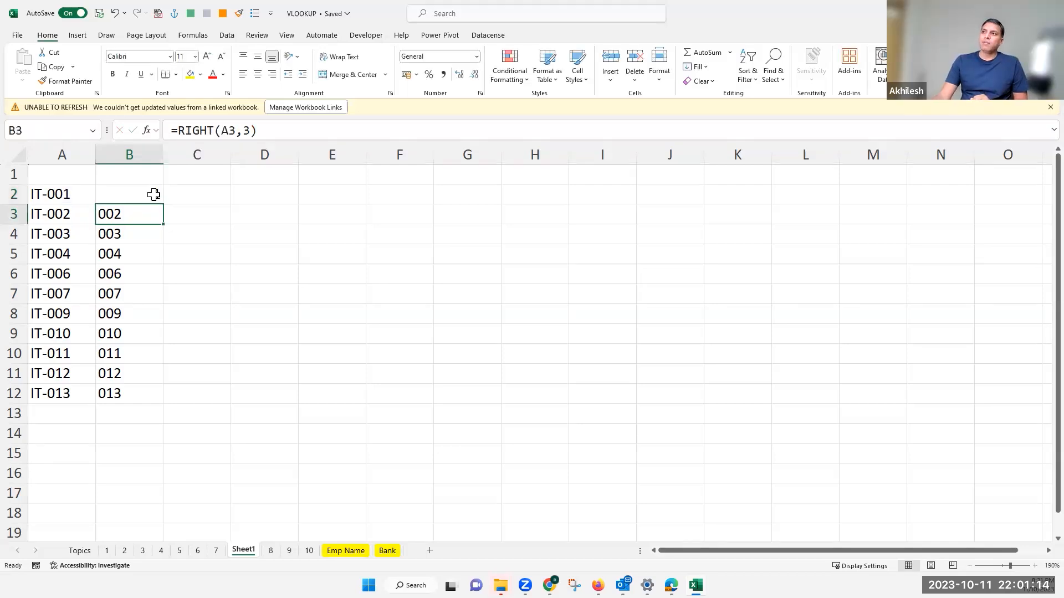
pyautogui.click(153, 195)
pyautogui.moveTo(163, 206); pyautogui.dragTo(143, 394)
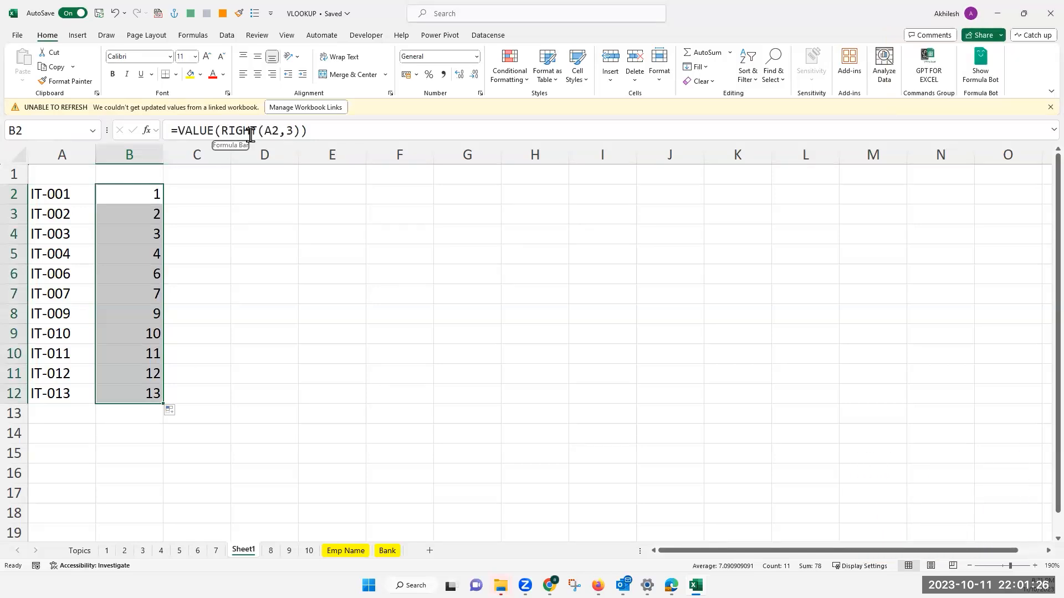
# Step: Enter the label Highest Invoice in cell D2 and autofit the width of column D
pyautogui.click(266, 195)
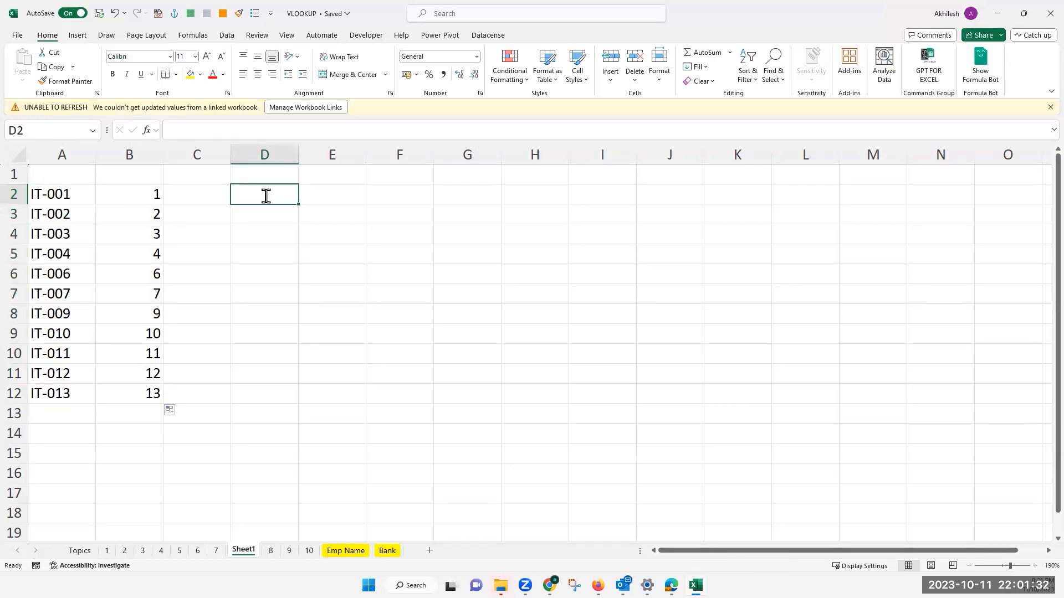
pyautogui.write('High')
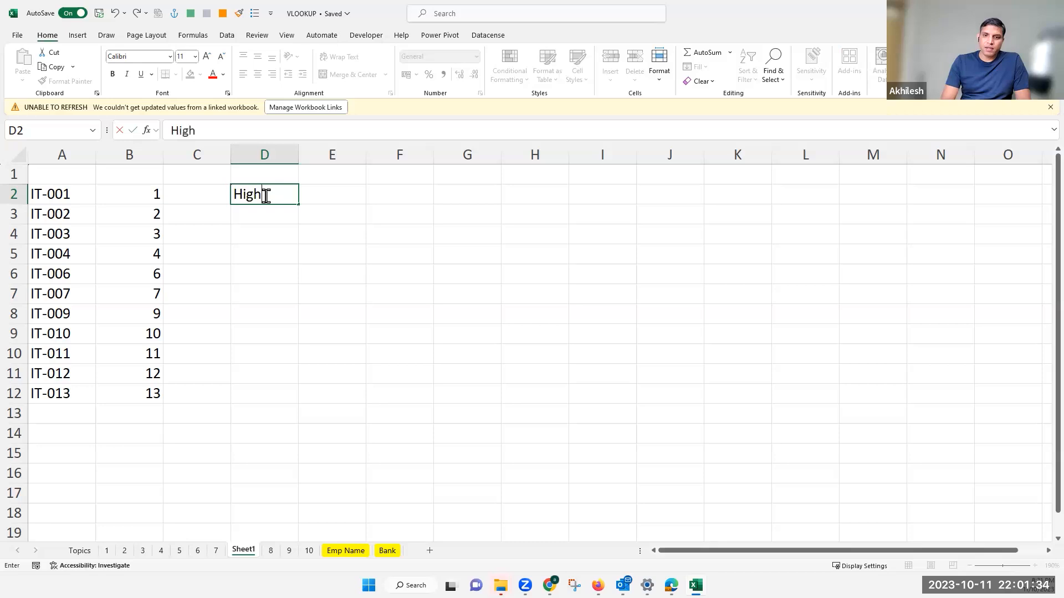
pyautogui.write('est Inco')
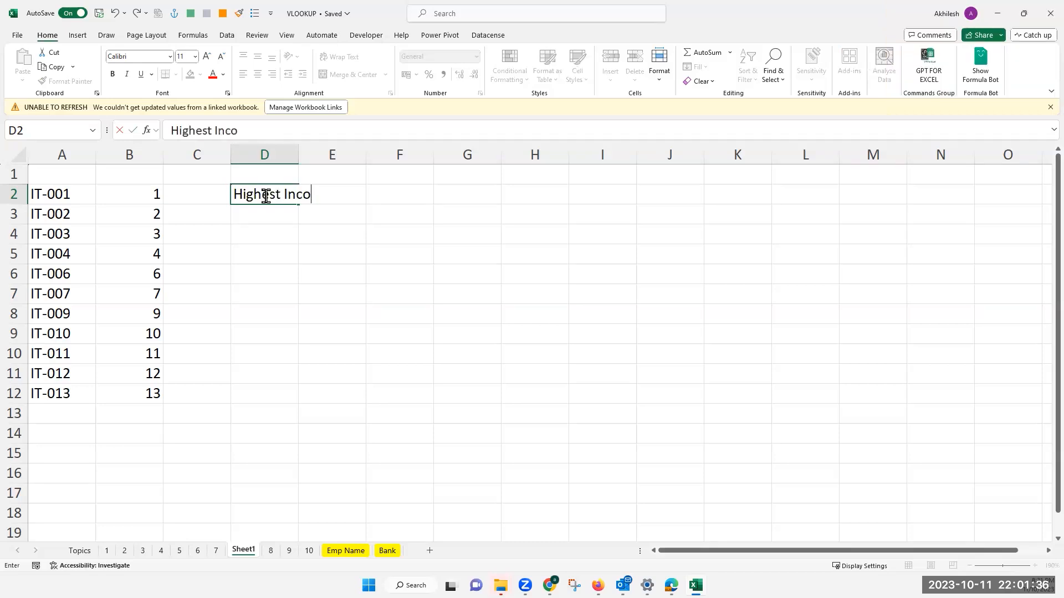
pyautogui.press('BackSpace')
pyautogui.press('BackSpace')
pyautogui.write('voice')
pyautogui.press('Return')
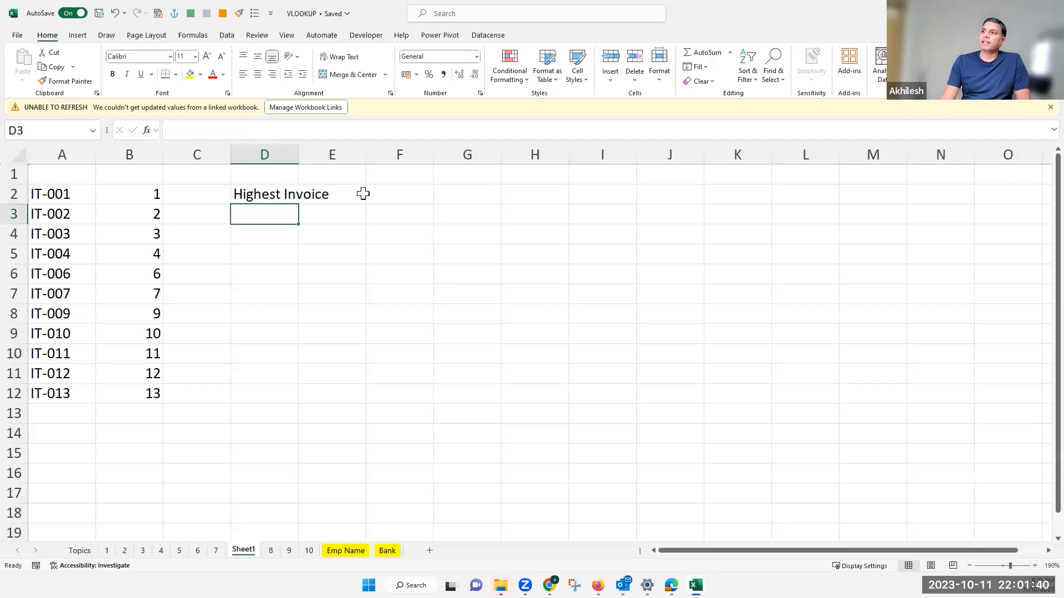
pyautogui.hotkey('alt', 'h')
pyautogui.press('o')
pyautogui.press('i')
# Step: Calculate the highest invoice number in cell E2 with the MAX function over the whole of column B
pyautogui.click(385, 195)
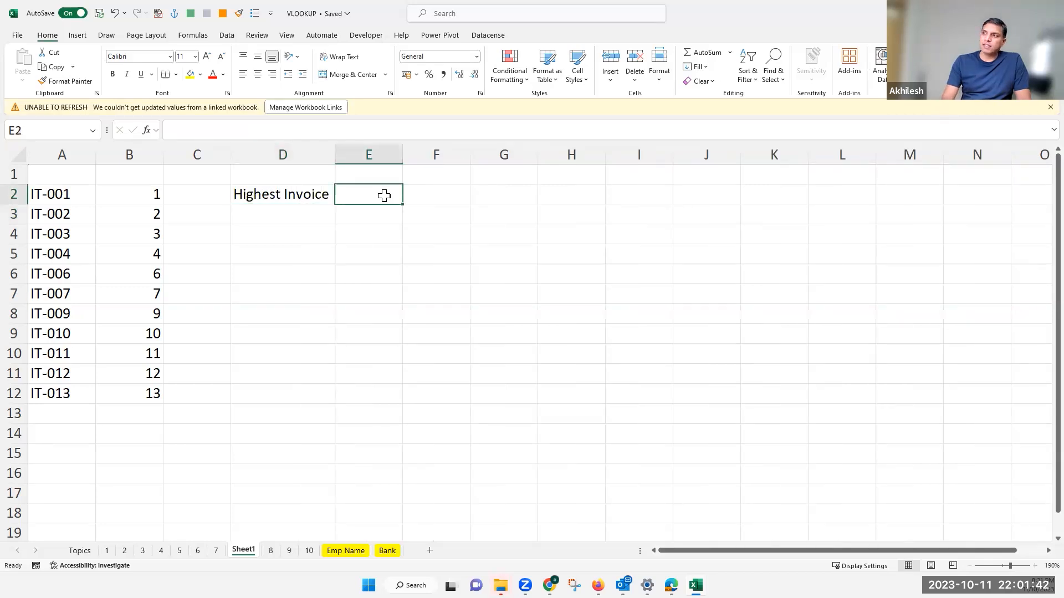
pyautogui.write('=')
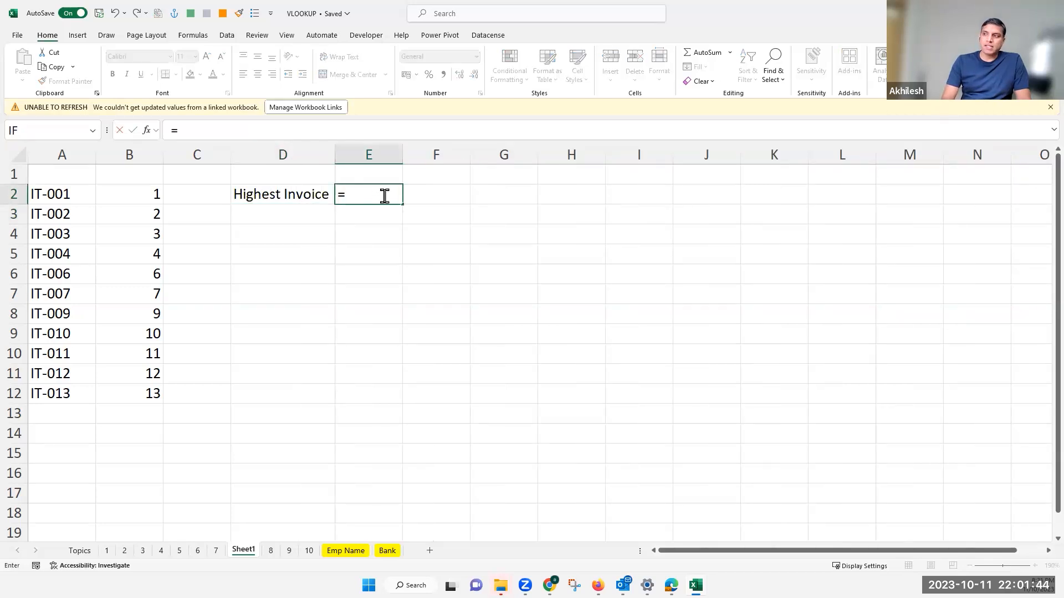
pyautogui.write('max')
pyautogui.press('Tab')
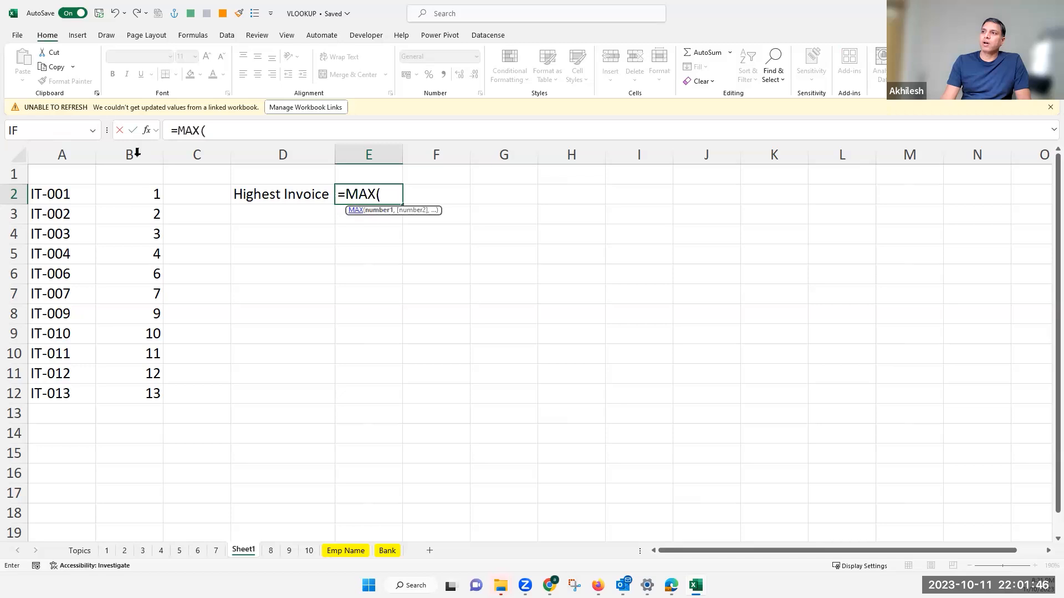
pyautogui.click(137, 152)
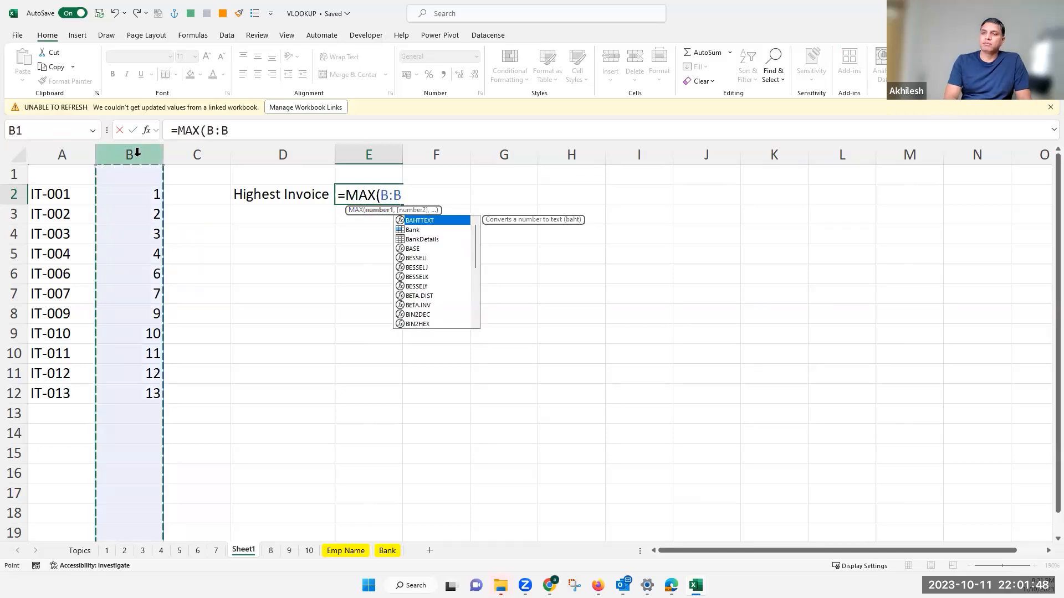
pyautogui.press('Return')
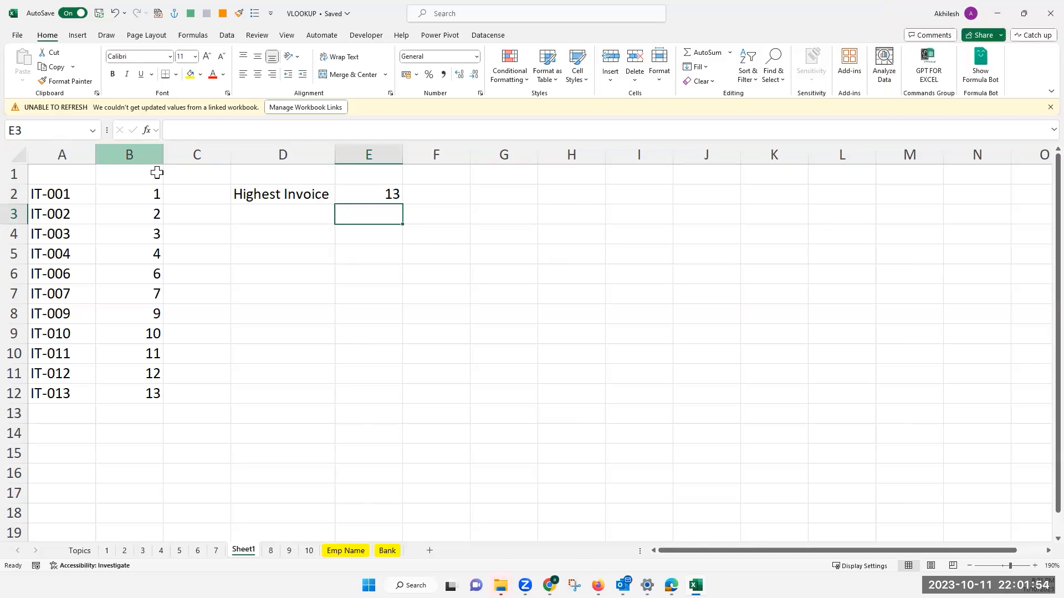
# Step: Enter the label No of Invoices in cell D3
pyautogui.click(271, 215)
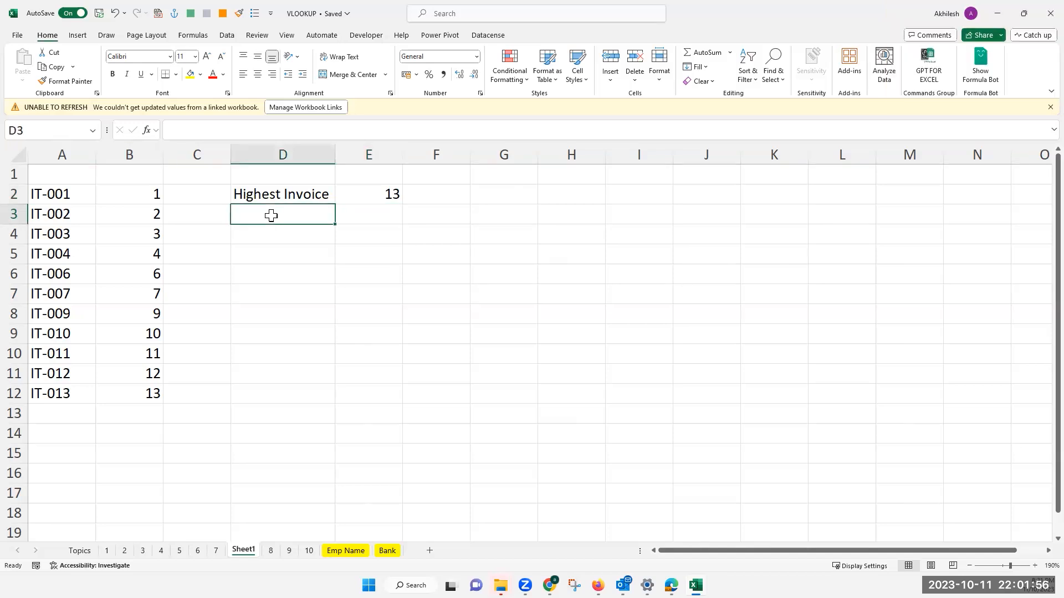
pyautogui.write('No ')
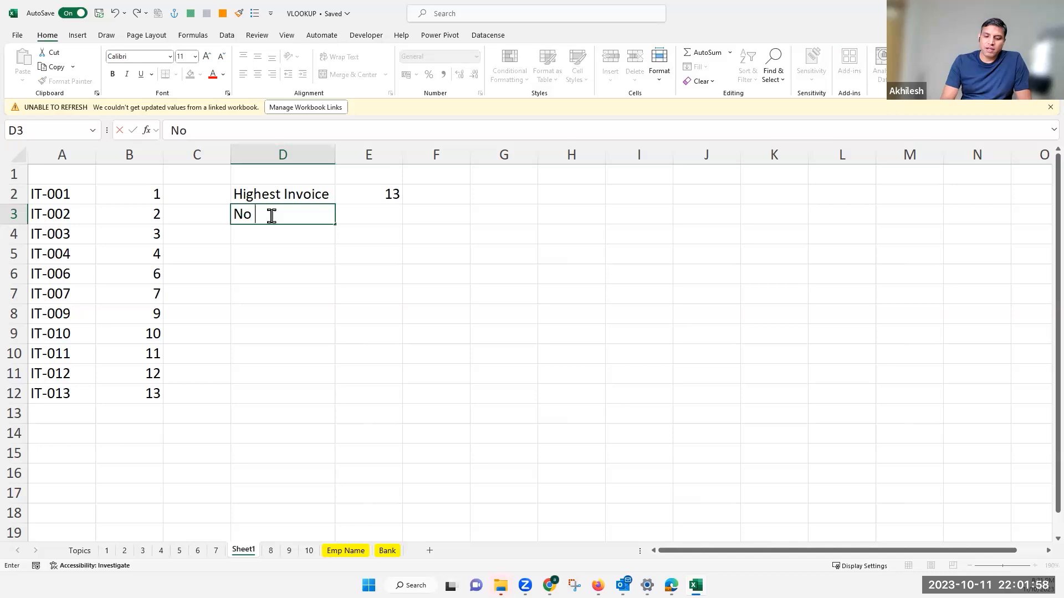
pyautogui.write('of Invoices')
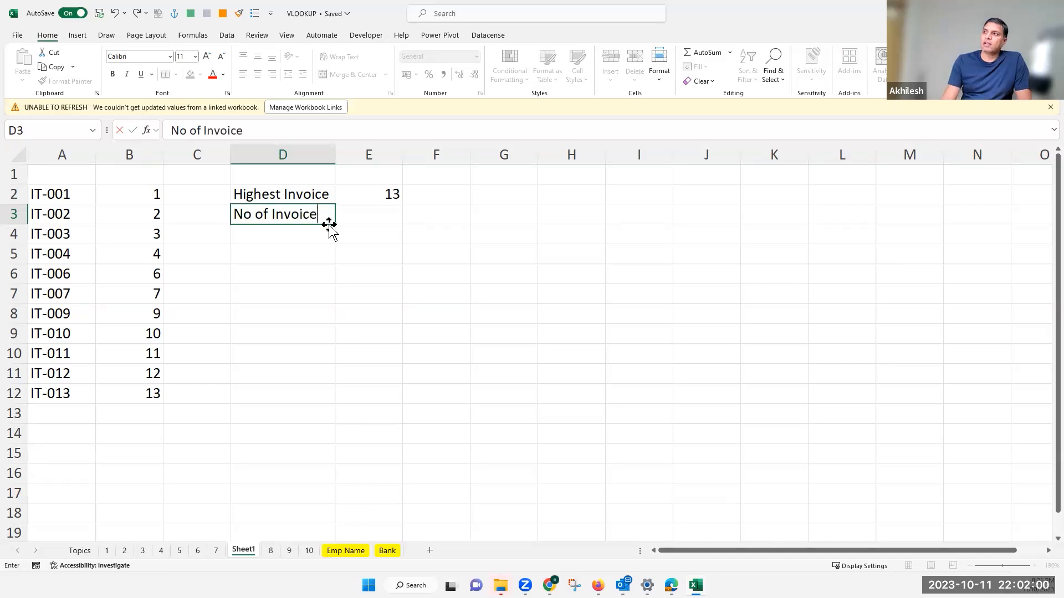
pyautogui.press('Return')
# Step: Count the invoice codes in cell E3 with =COUNTA(A:A)
pyautogui.click(360, 214)
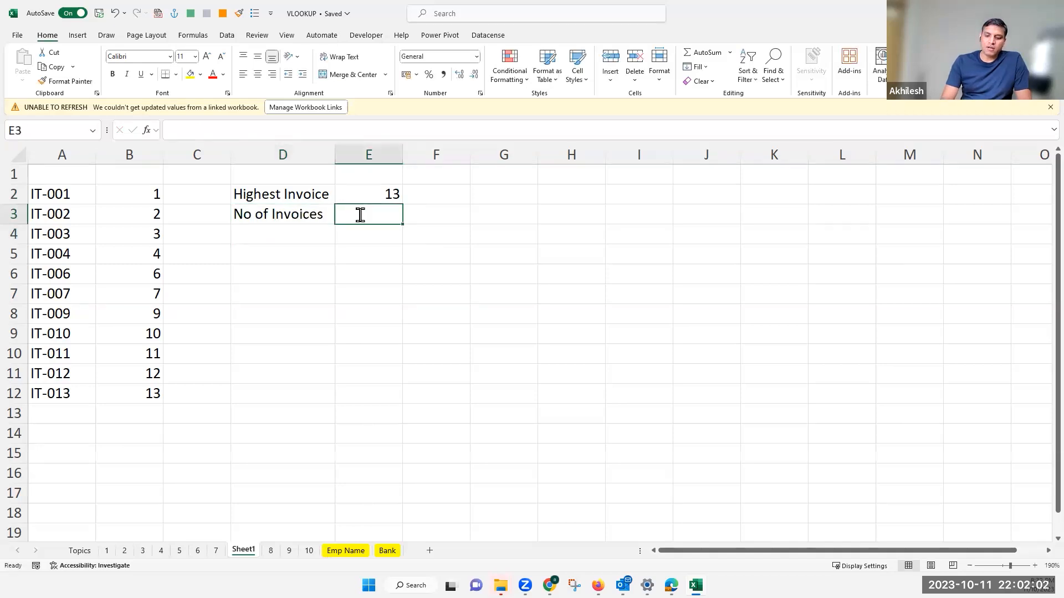
pyautogui.write('=coun')
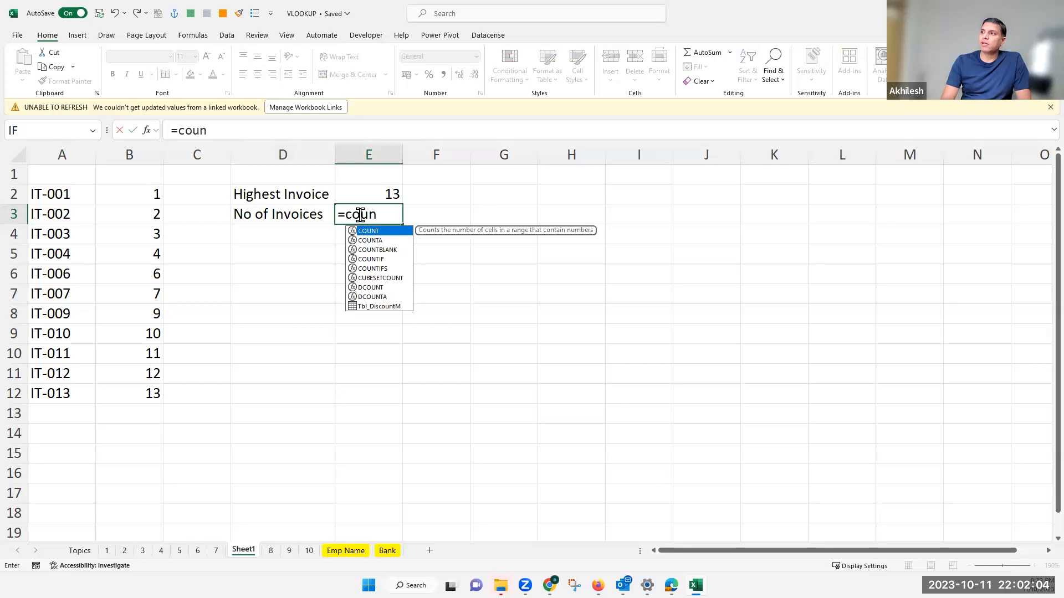
pyautogui.write('ta')
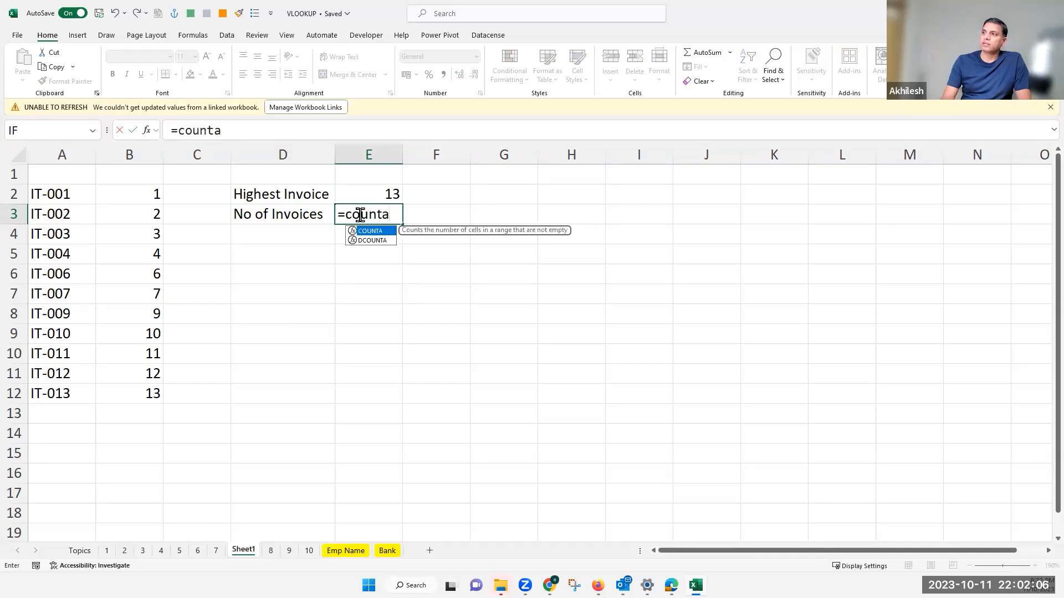
pyautogui.press('Tab')
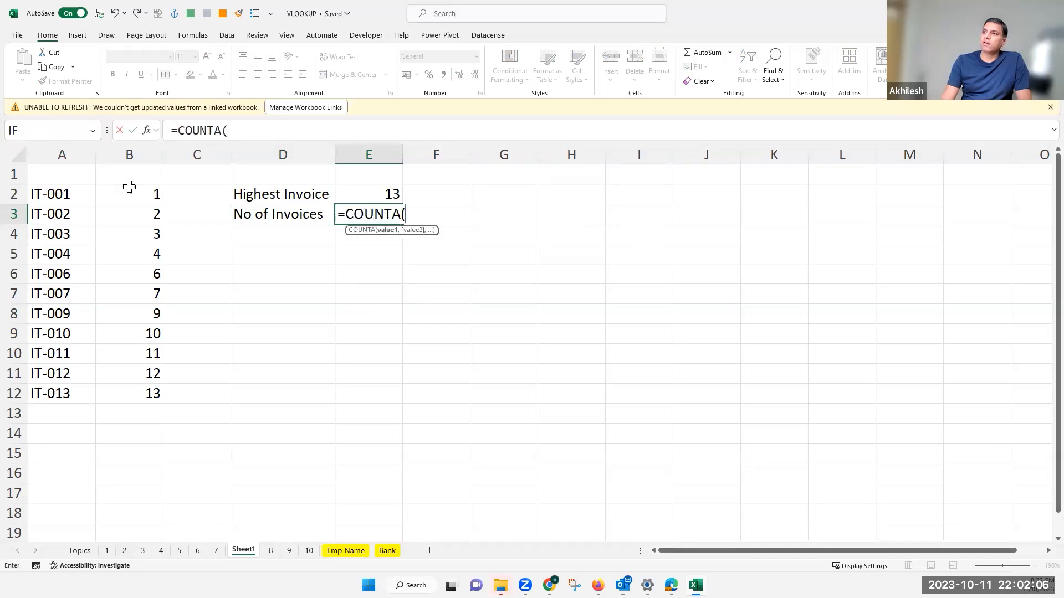
pyautogui.click(60, 154)
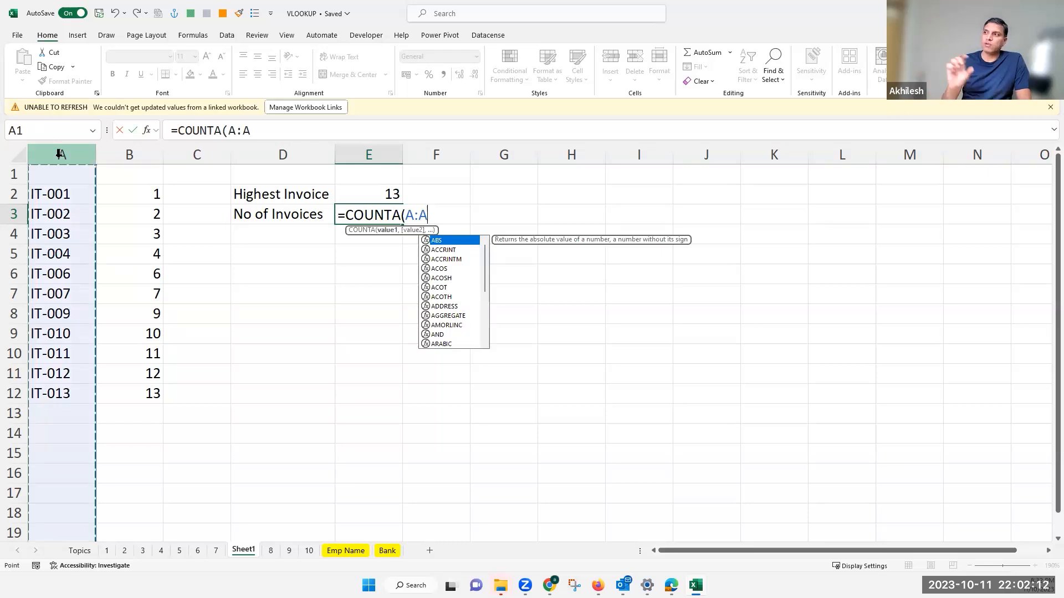
pyautogui.write(')')
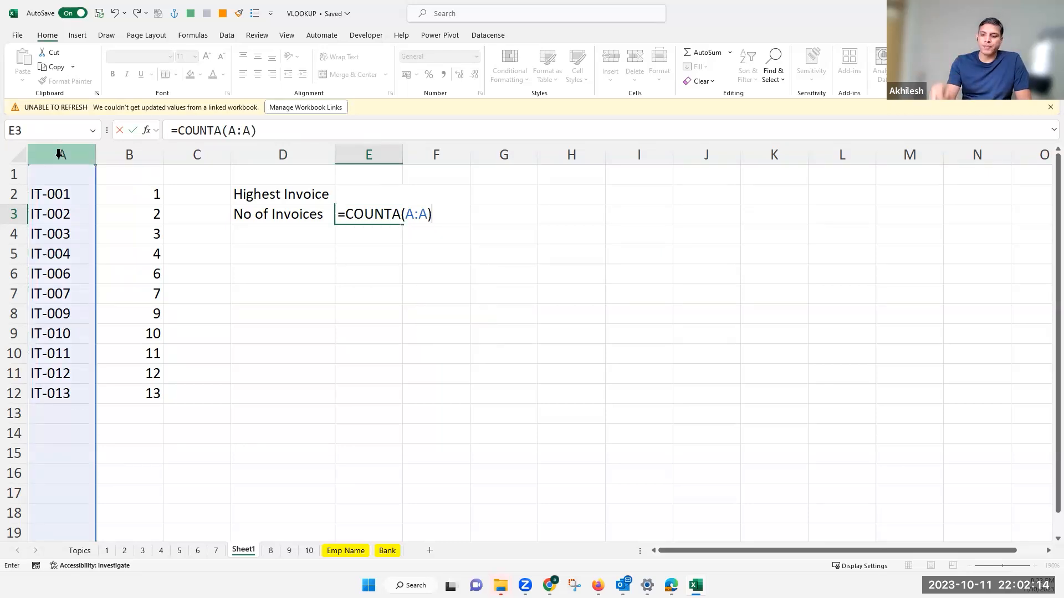
pyautogui.press('Return')
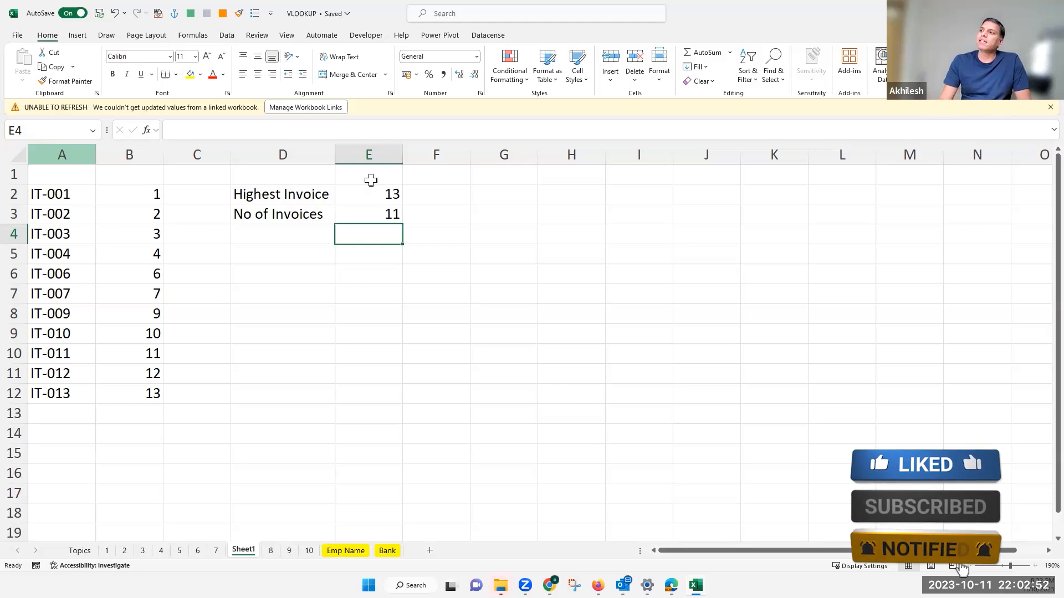
pyautogui.press('Up')
pyautogui.press('Up')
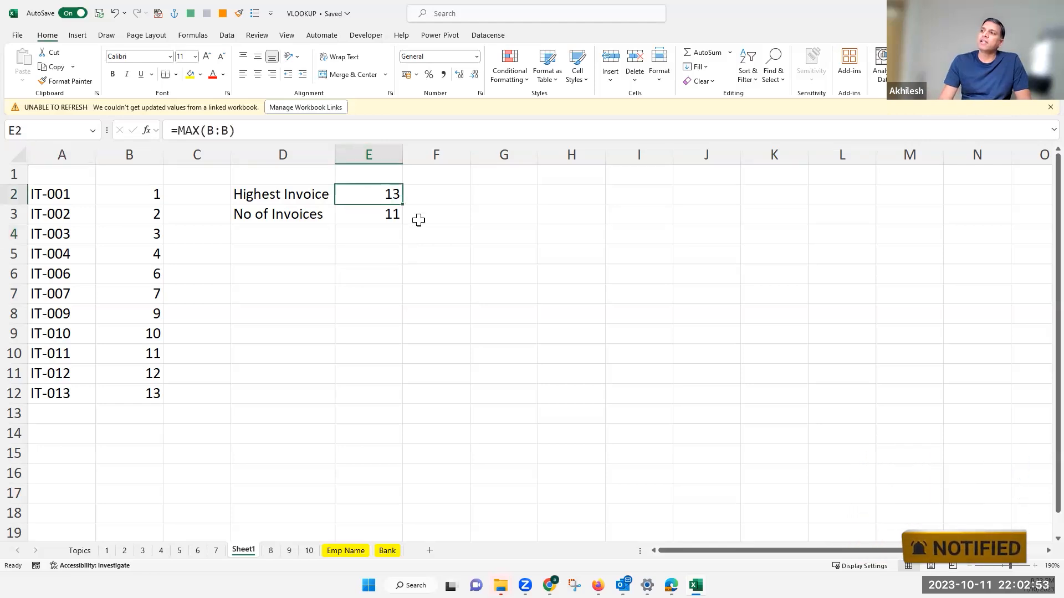
pyautogui.click(448, 203)
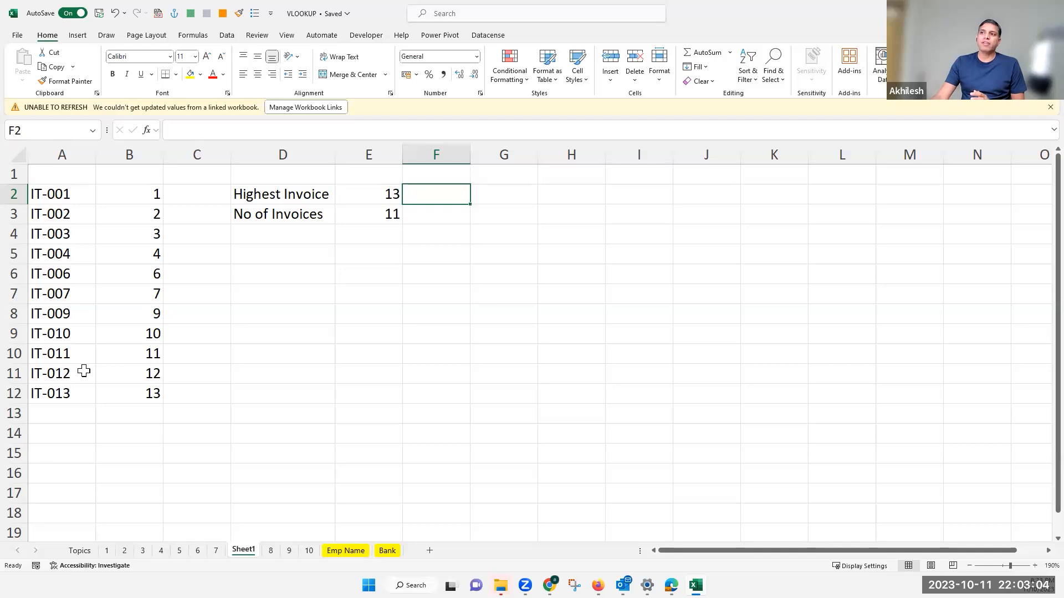
pyautogui.moveTo(83, 194); pyautogui.dragTo(83, 392)
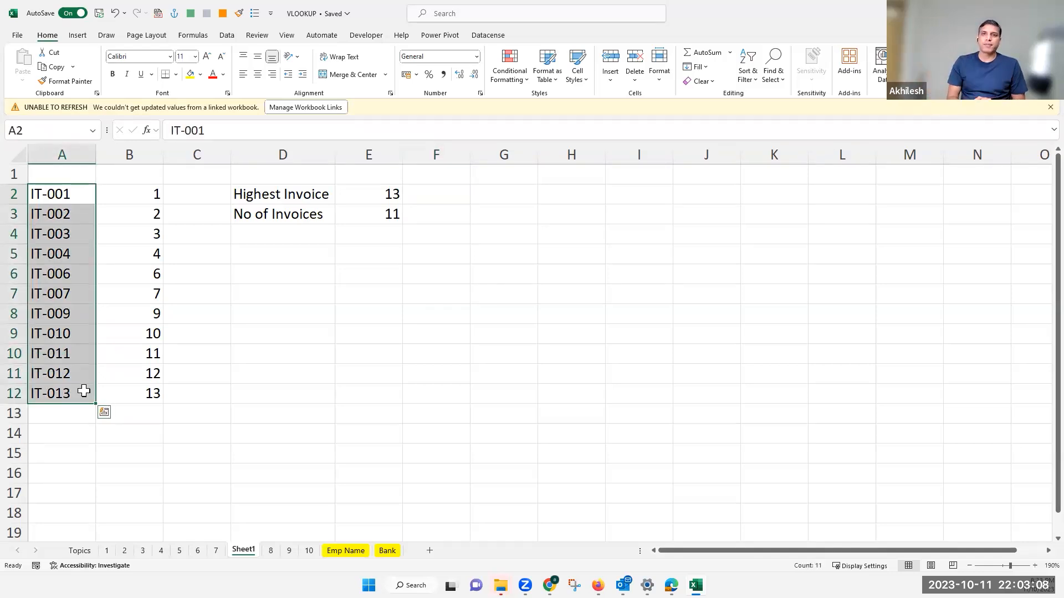